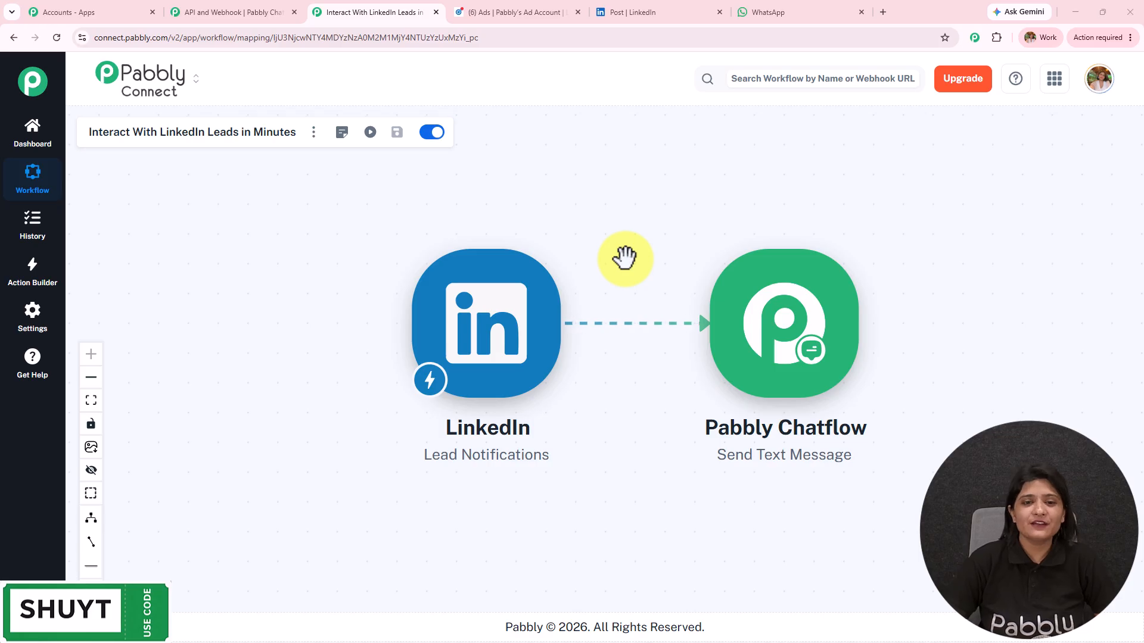
Arrange the Chatflow node on the canvas, then select the chatbot's LinkedIn welcome message in WhatsApp.
drag(613, 256, 549, 263)
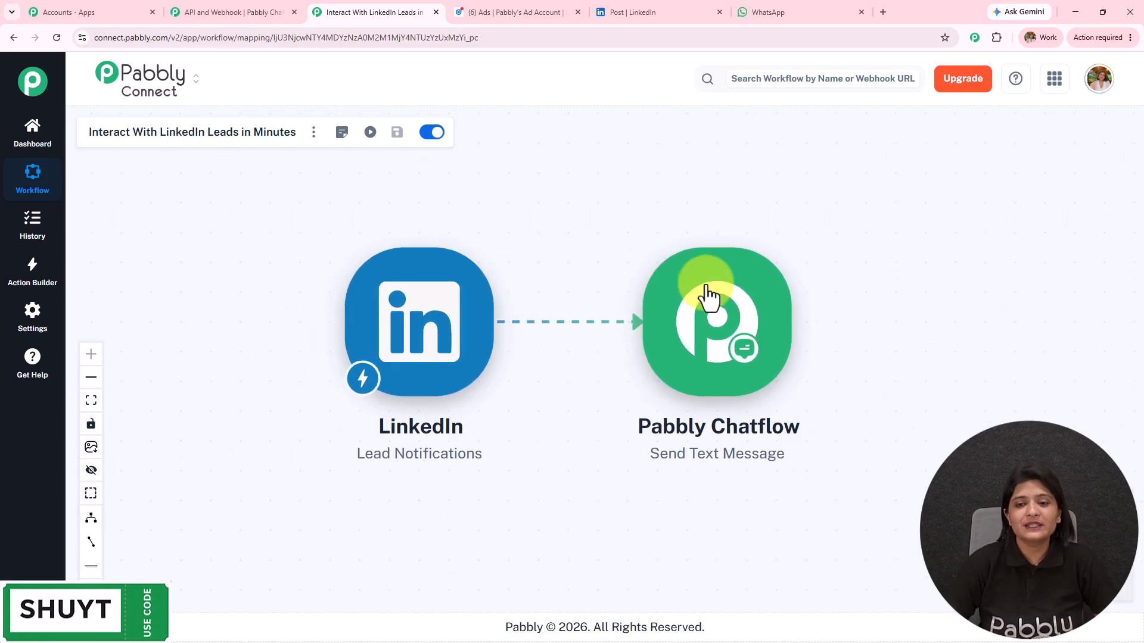
drag(709, 298, 871, 285)
click(686, 12)
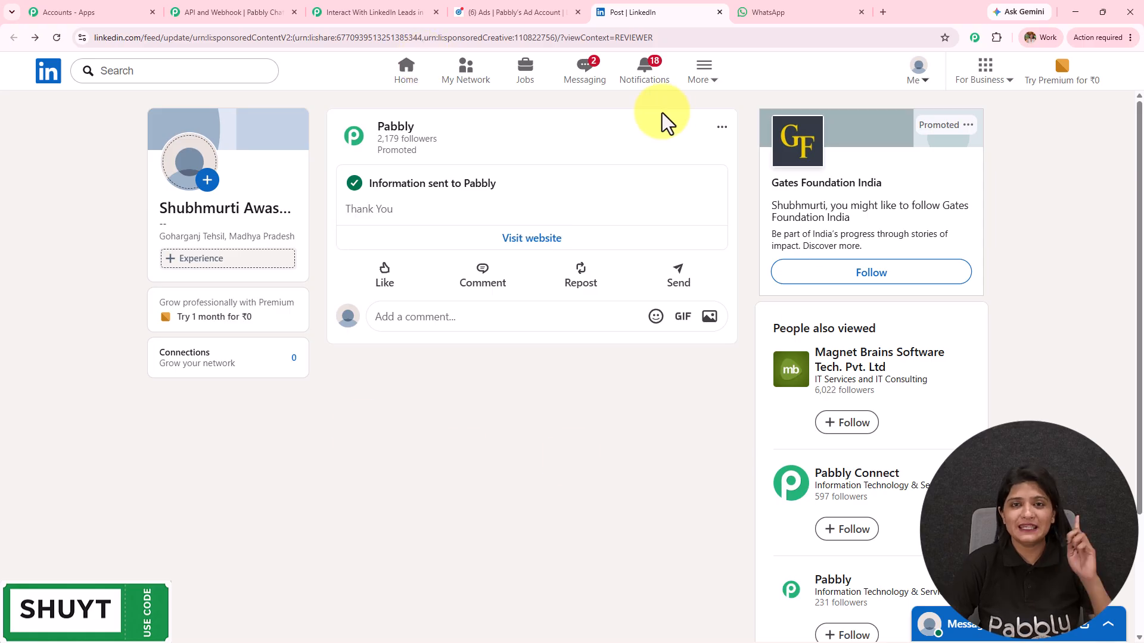
click(768, 12)
drag(581, 358, 893, 566)
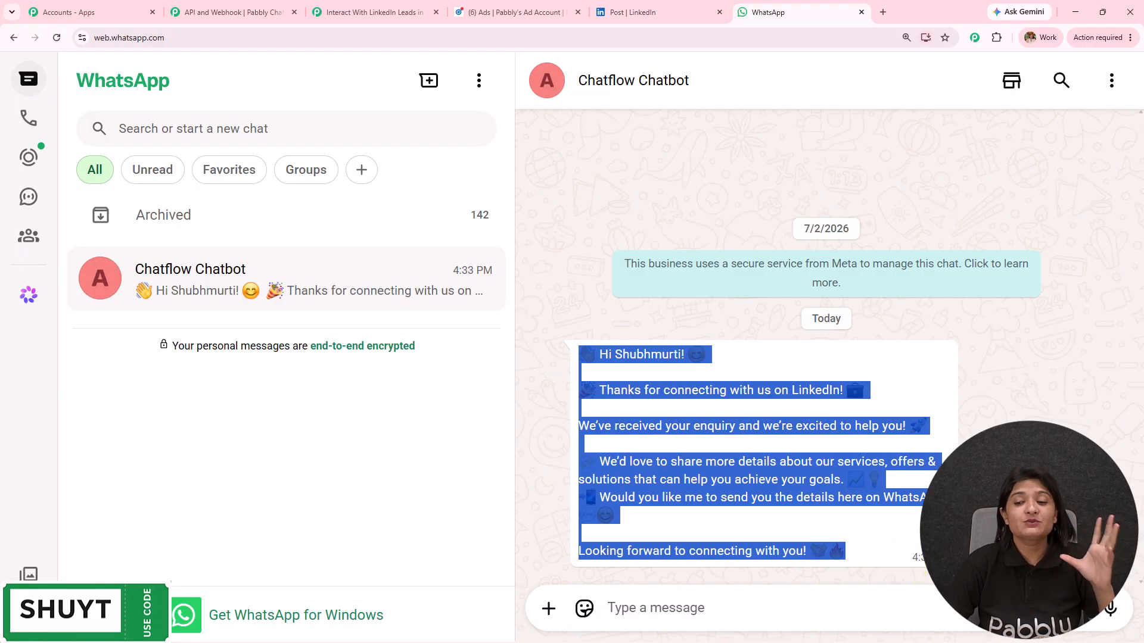
Clear the message selection and switch via the Chatflow API page back to the LinkedIn leads workflow.
click(917, 539)
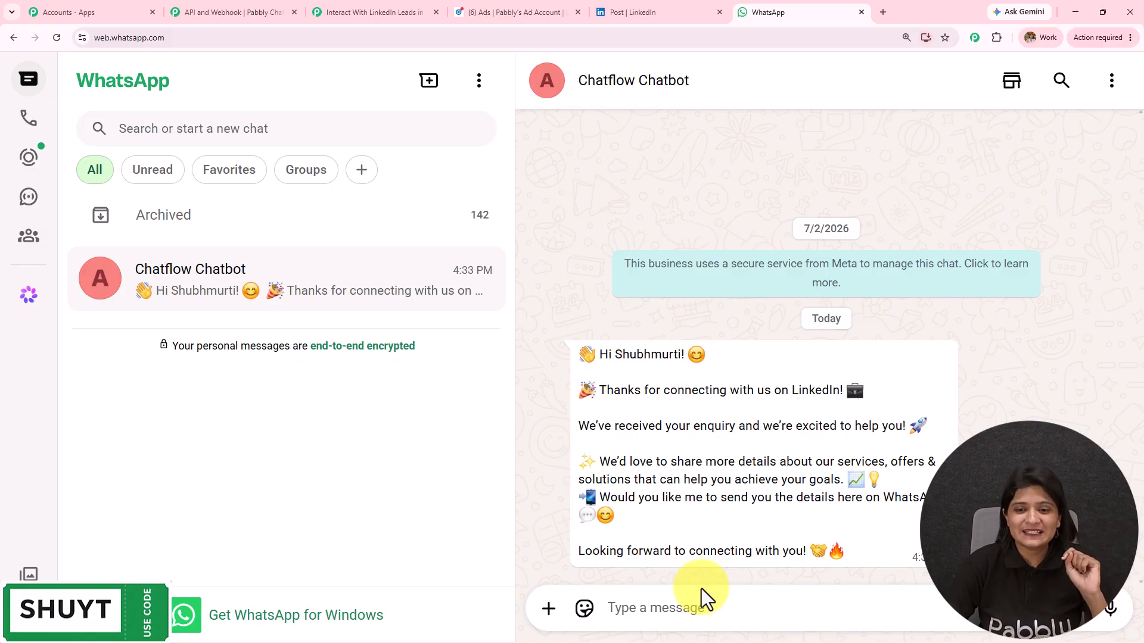
click(263, 5)
click(374, 12)
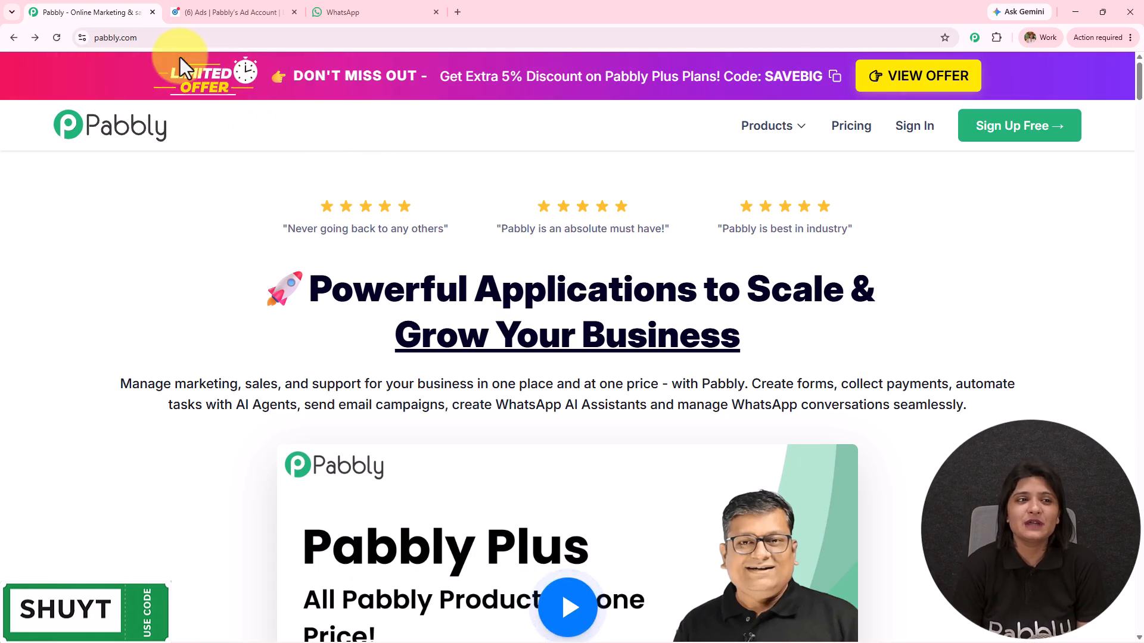
Sign in from pabbly.com to reach the All Pabbly Apps dashboard.
click(133, 37)
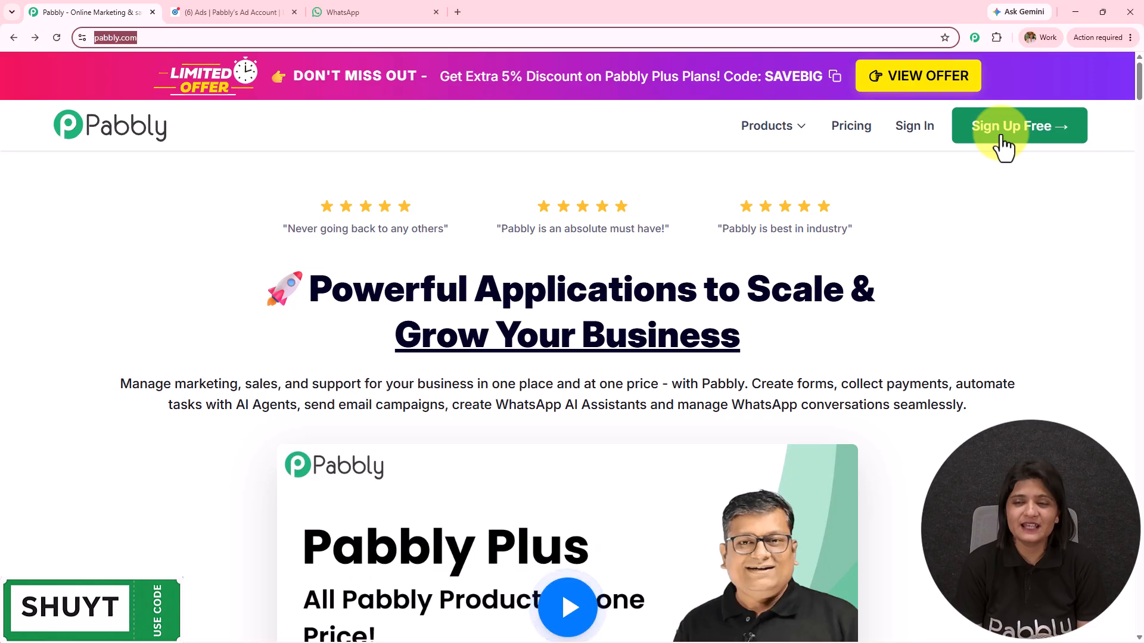
click(925, 132)
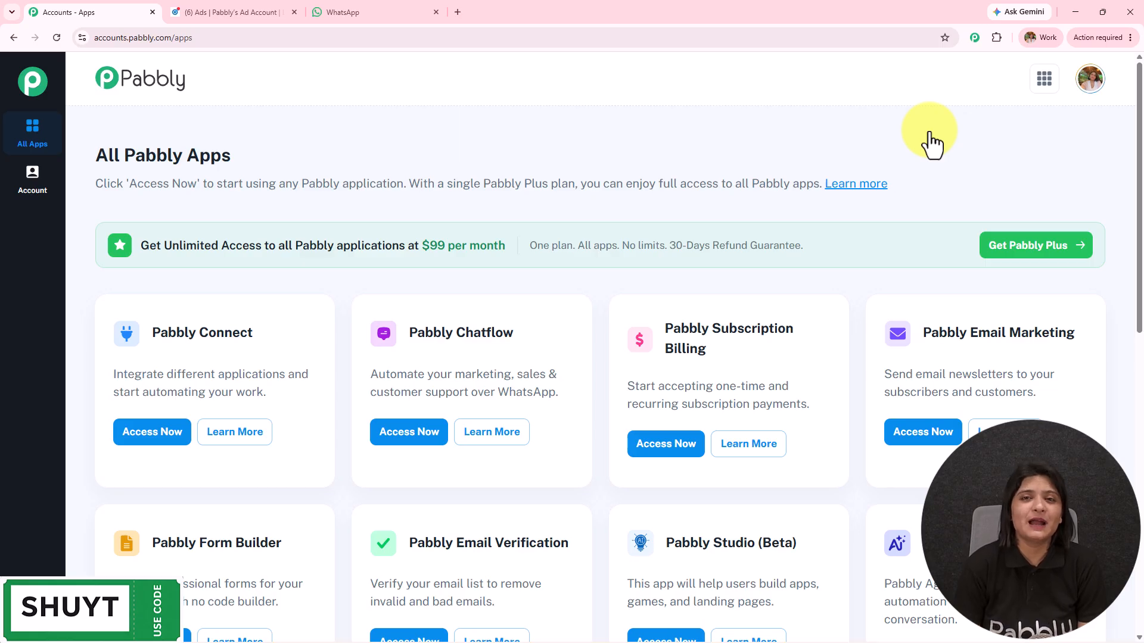
Launch Pabbly Connect and scroll its dashboard showing 31783 of 32000 tasks remaining.
drag(148, 333, 274, 373)
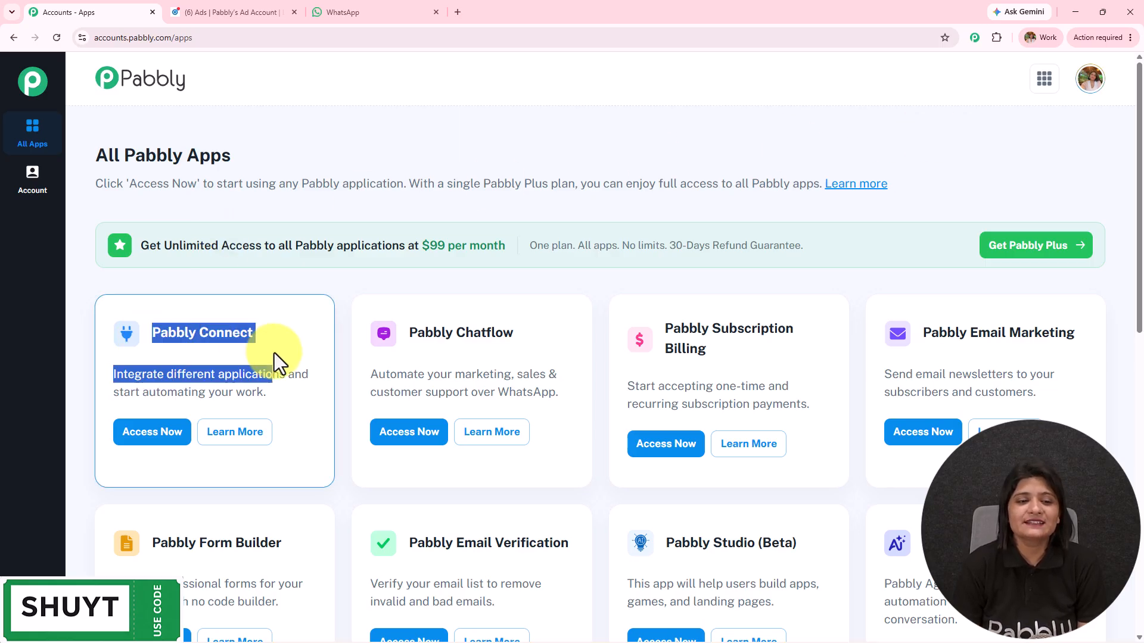
click(157, 435)
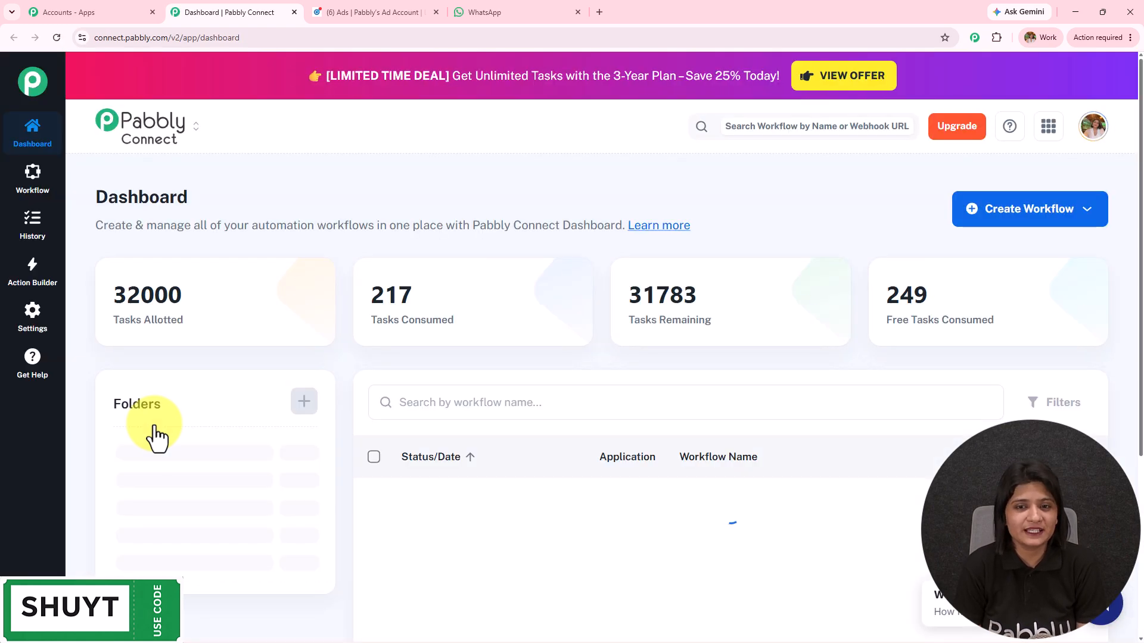
scroll(614, 427, down, 4)
scroll(616, 427, down, 3)
scroll(230, 469, up, 8)
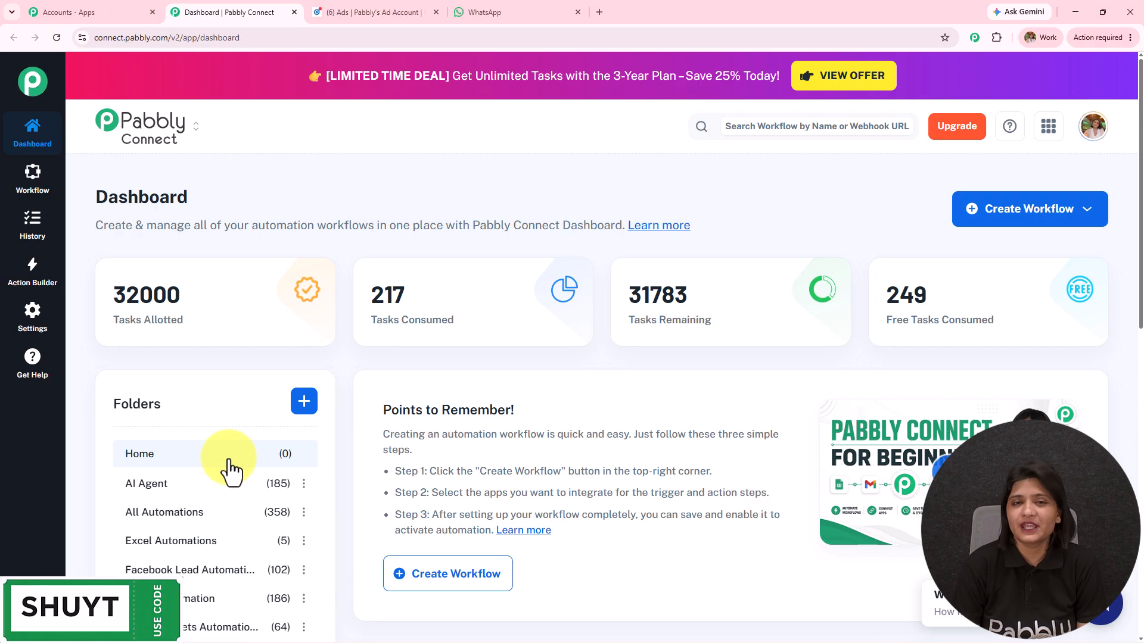
Start a new folder, cancel it, and bring up the Create Workflow options.
click(302, 401)
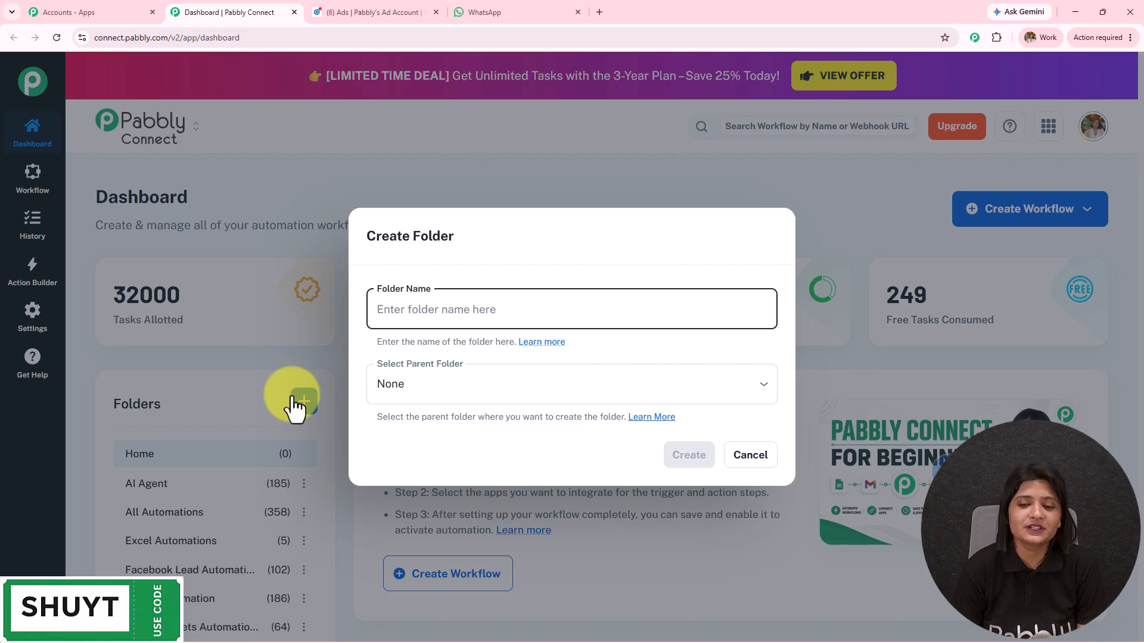
click(750, 455)
click(1016, 215)
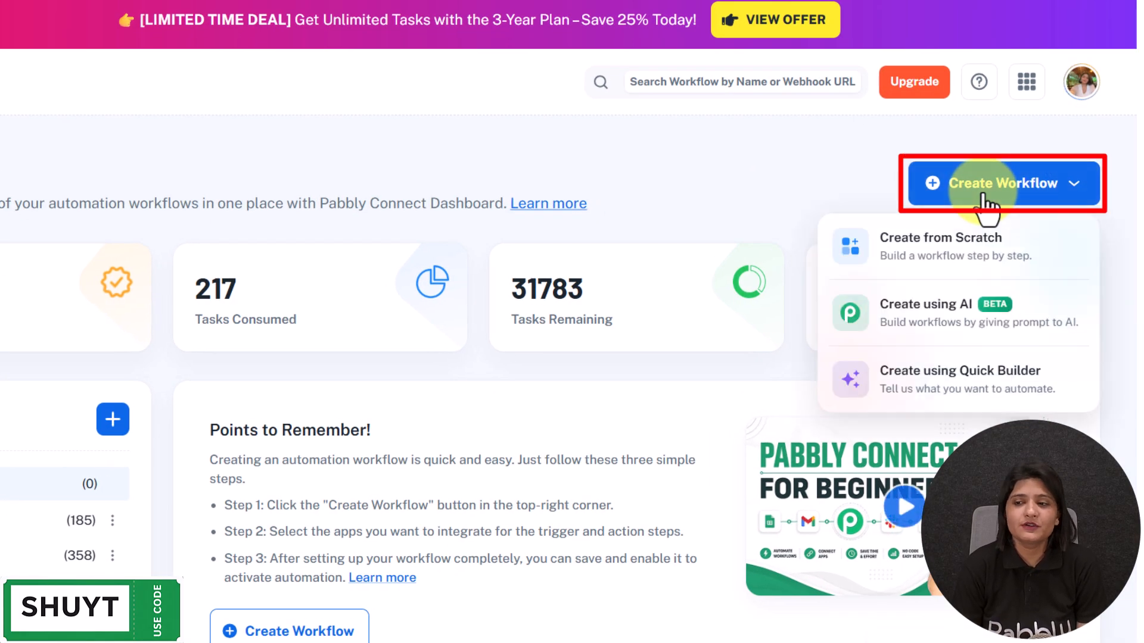
Create a from-scratch workflow 'Interact With LinkedIn Leads in Minutes' in folder Linkedin Automations.
click(965, 251)
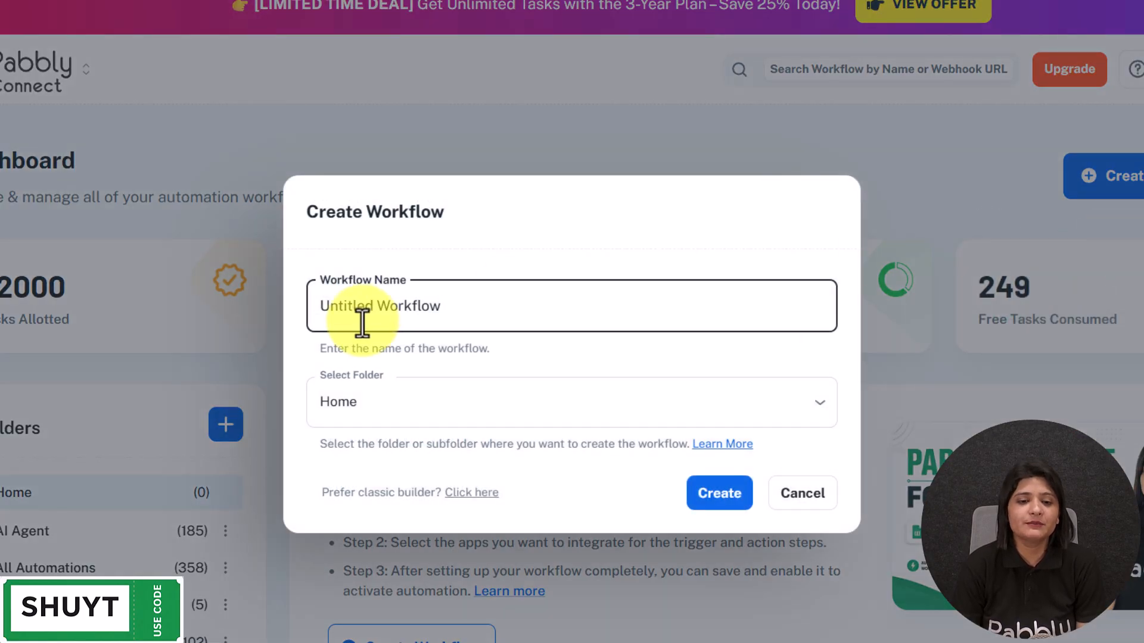
key(ctrl+a)
text(Interact With LinkedIn Leads in Minutes)
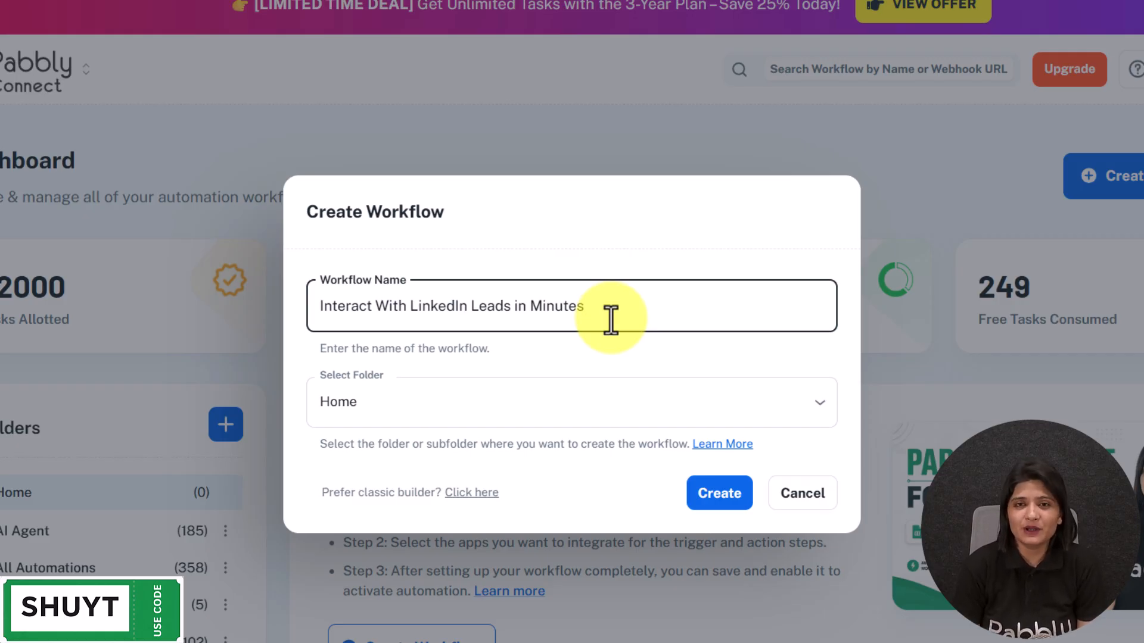
click(503, 410)
scroll(451, 298, down, 5)
scroll(451, 306, up, 5)
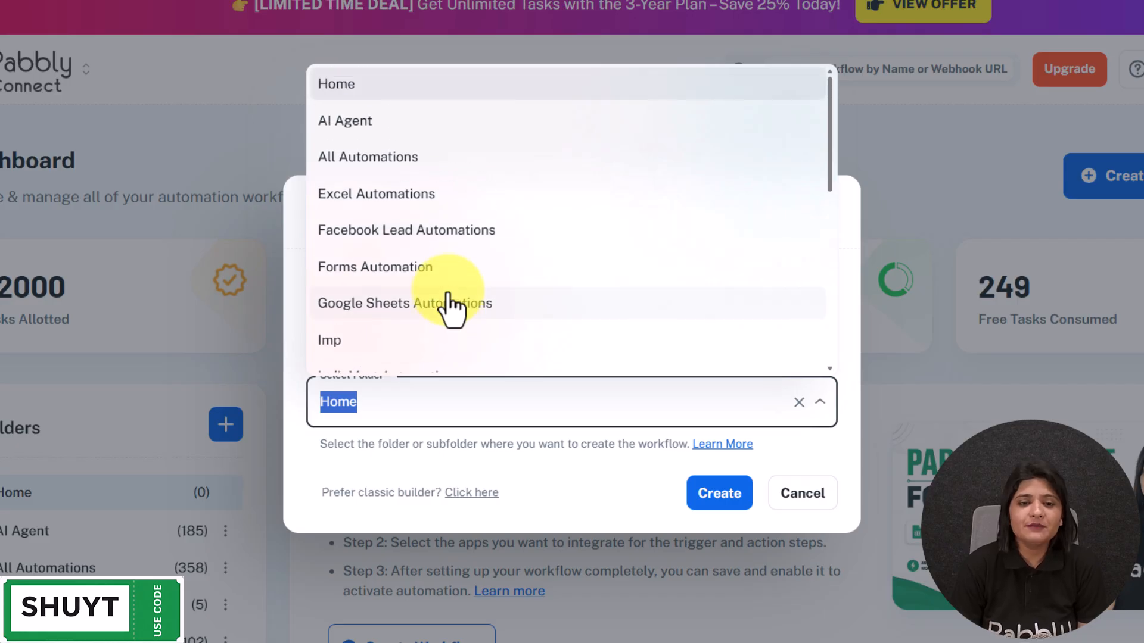
scroll(449, 298, down, 5)
click(427, 146)
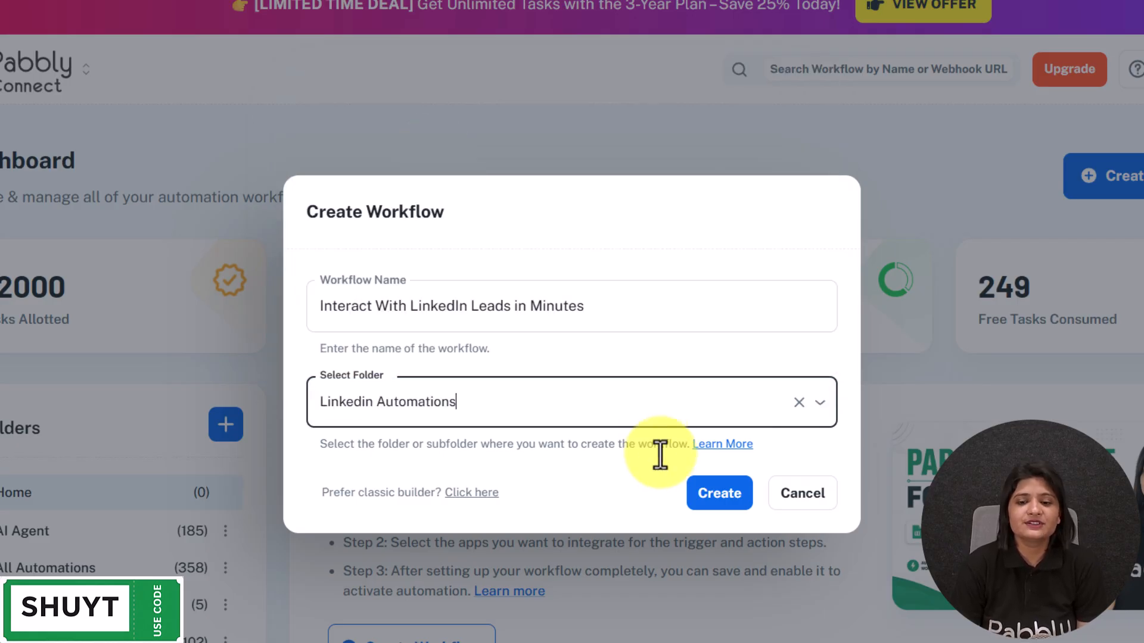
click(732, 497)
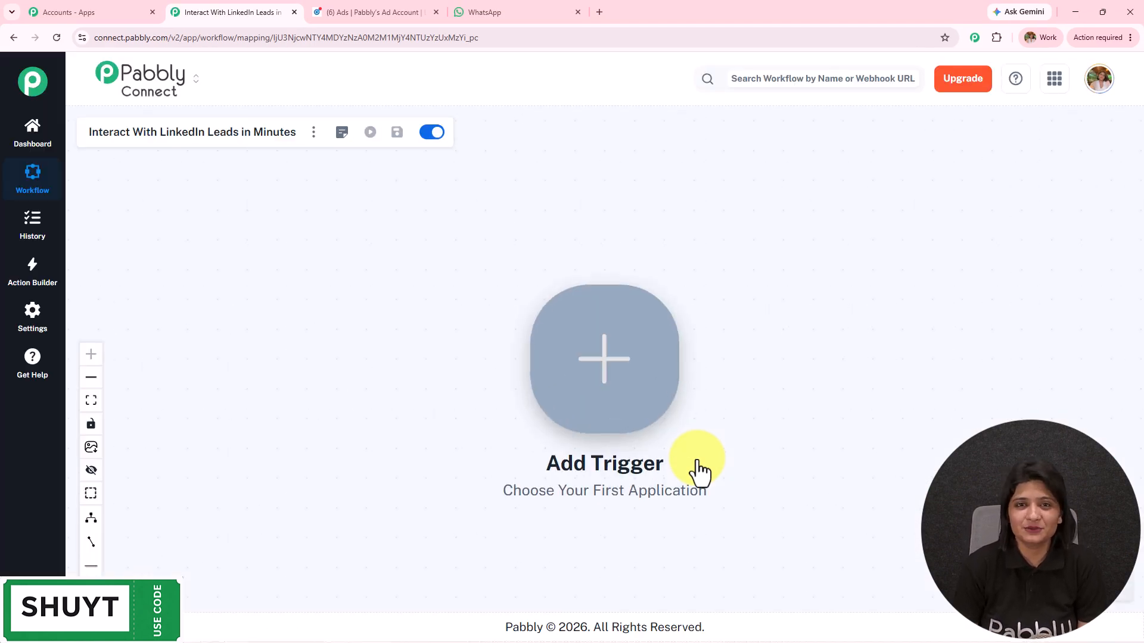
Shift the trigger step left, glance at the LinkedIn Ads and WhatsApp tabs, then start adding the trigger.
drag(651, 429, 387, 383)
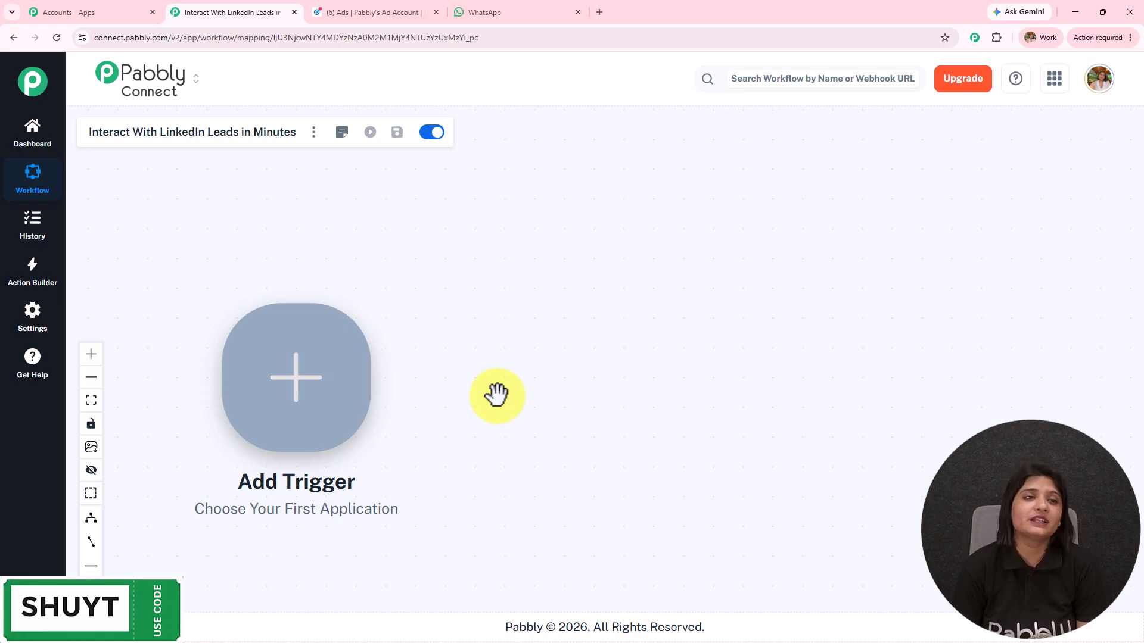
click(352, 12)
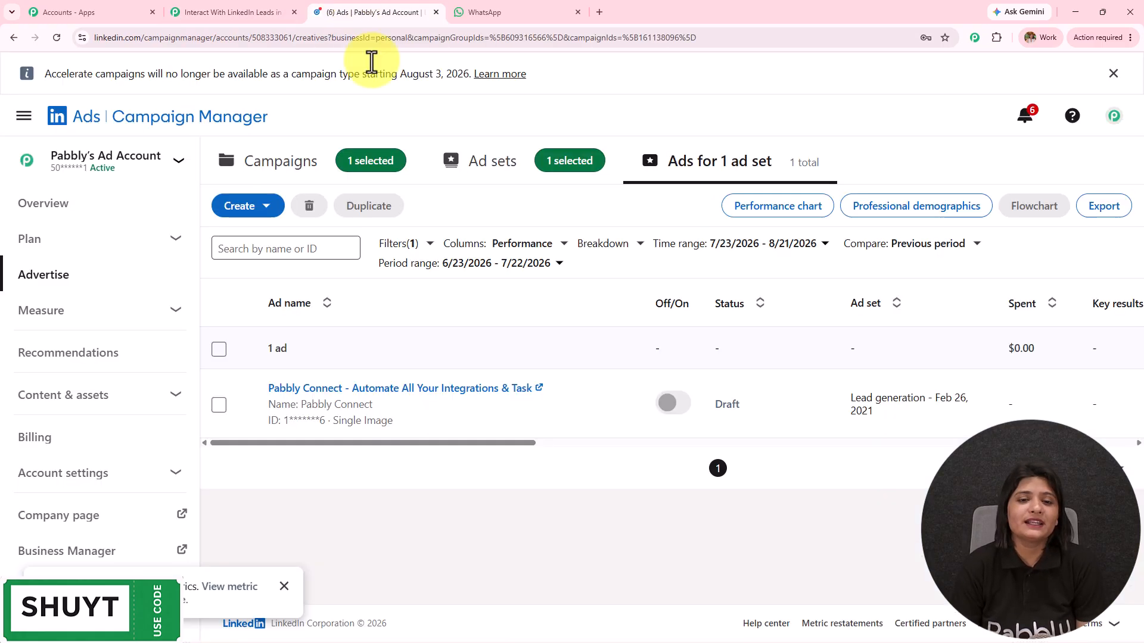
click(570, 8)
click(238, 11)
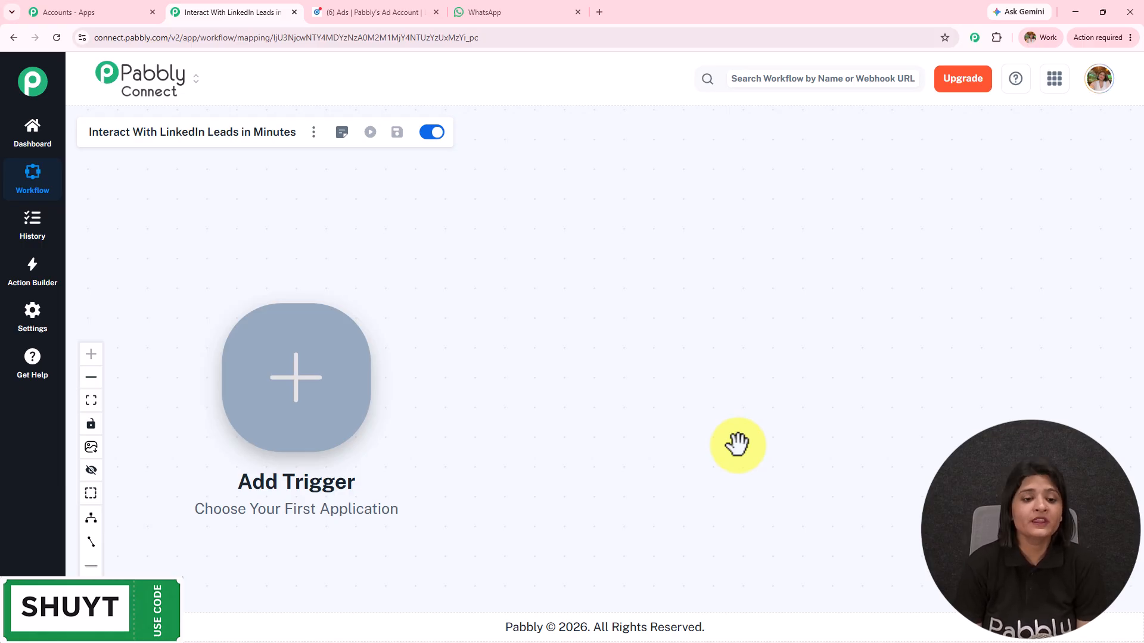
click(341, 381)
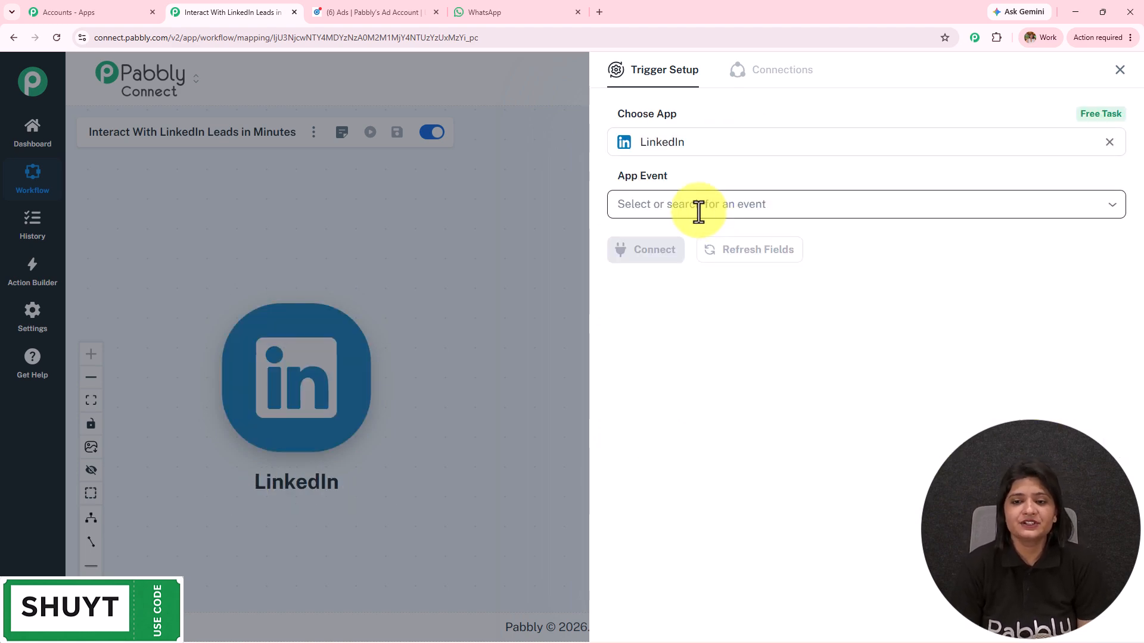
Choose LinkedIn Lead Notifications as the trigger and authorise a new LinkedIn connection.
click(698, 212)
click(698, 242)
click(668, 255)
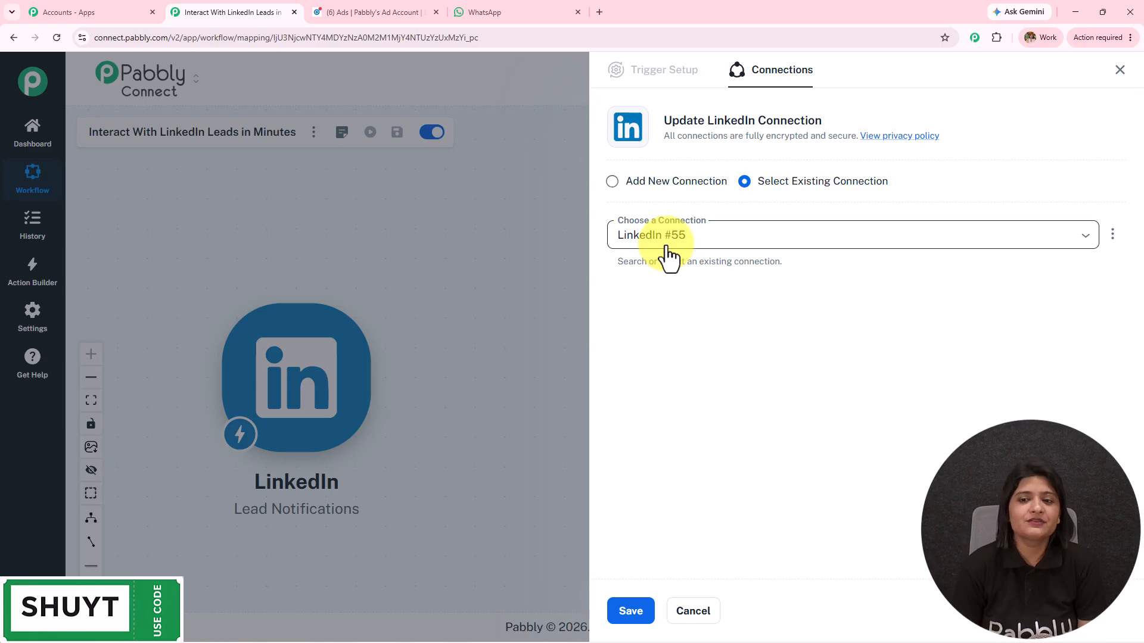
click(631, 186)
click(685, 327)
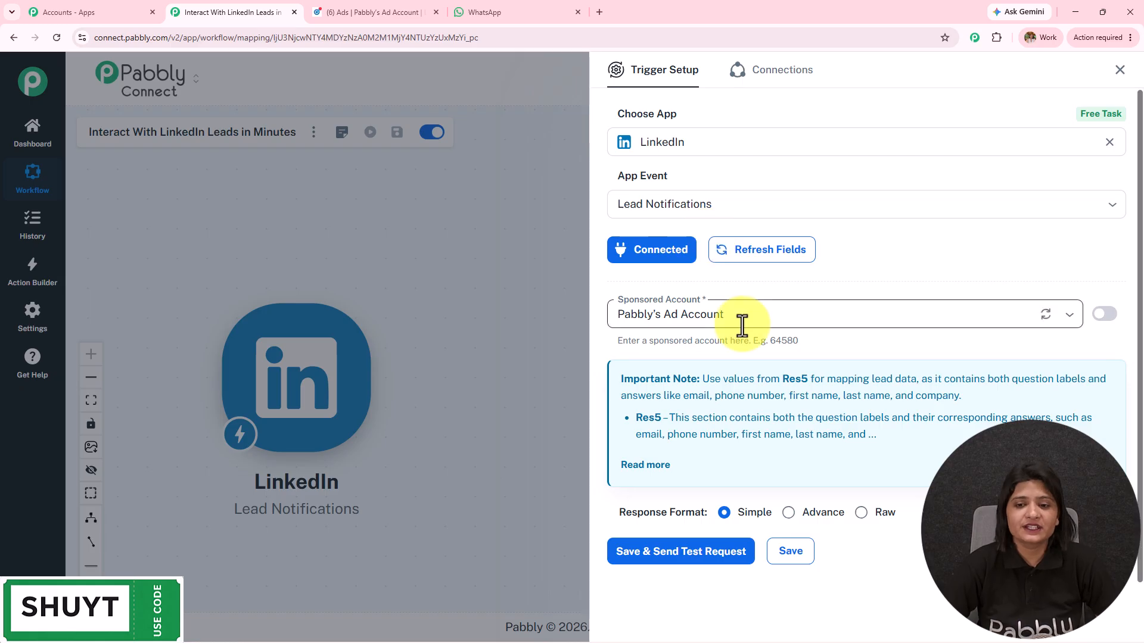
Select Pabbly's Ad Account as the sponsored account, then save and send a test request.
click(1027, 327)
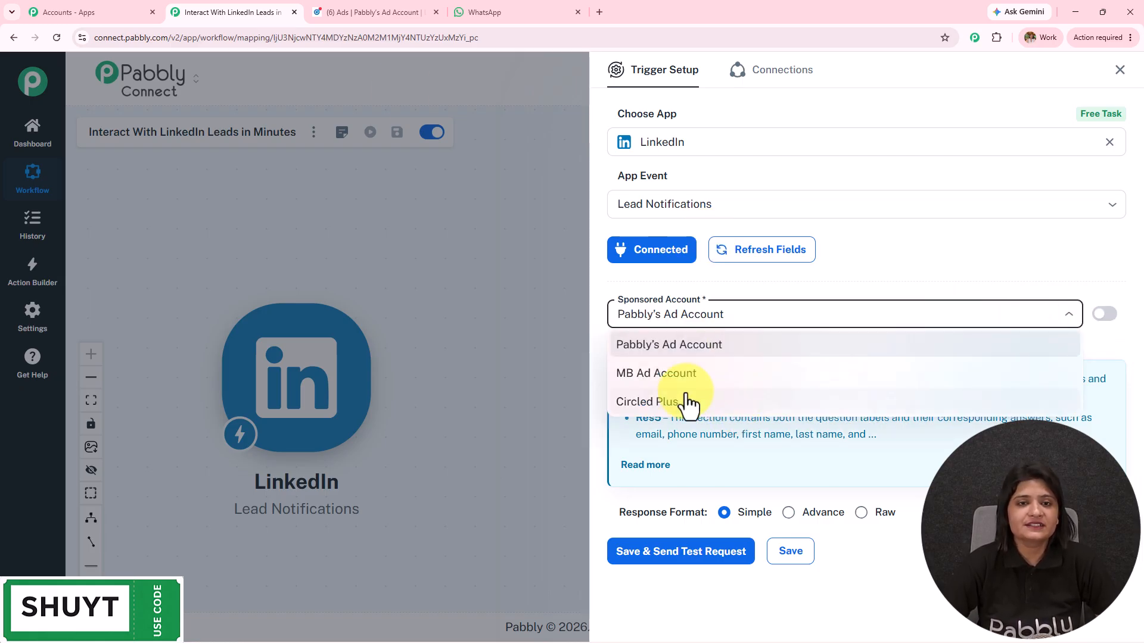
click(402, 8)
mouse_move(69, 128)
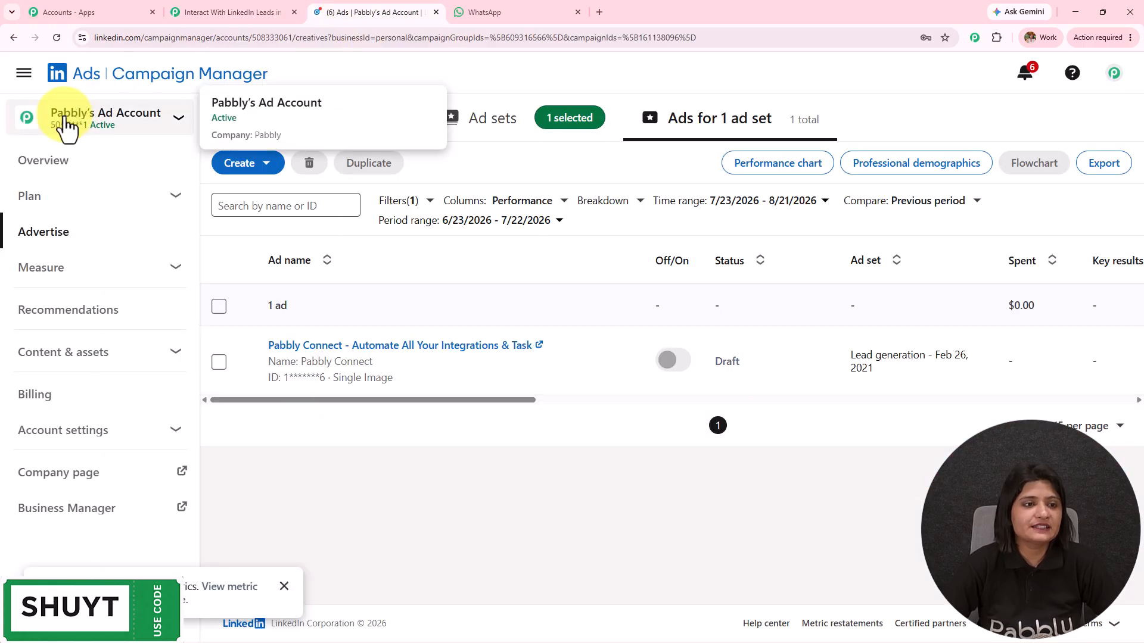
click(242, 11)
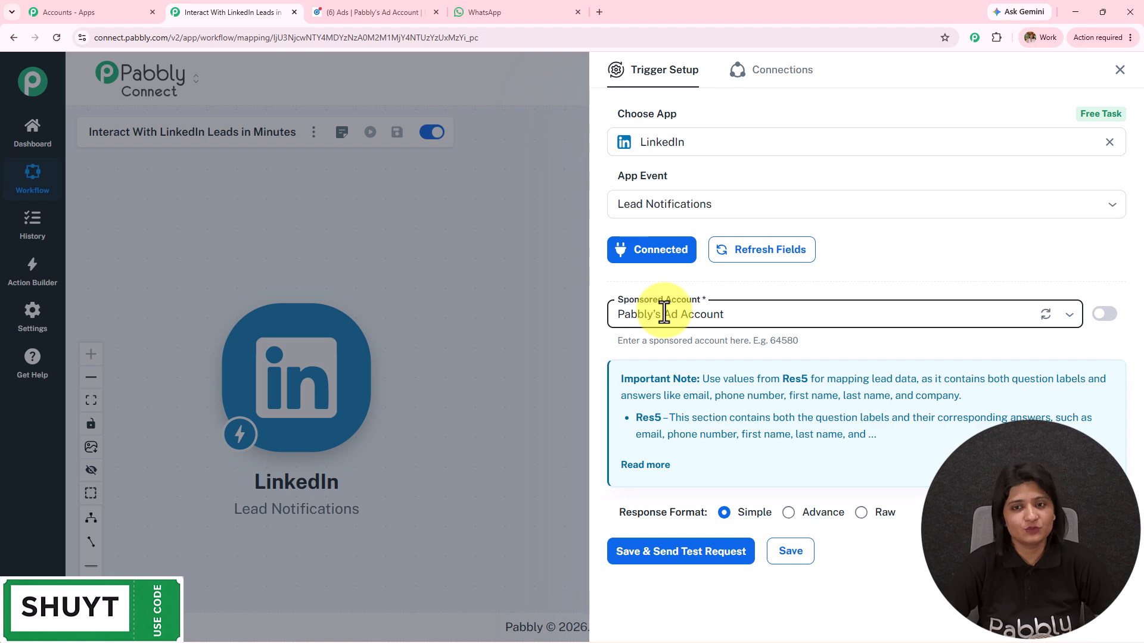
click(707, 317)
click(644, 339)
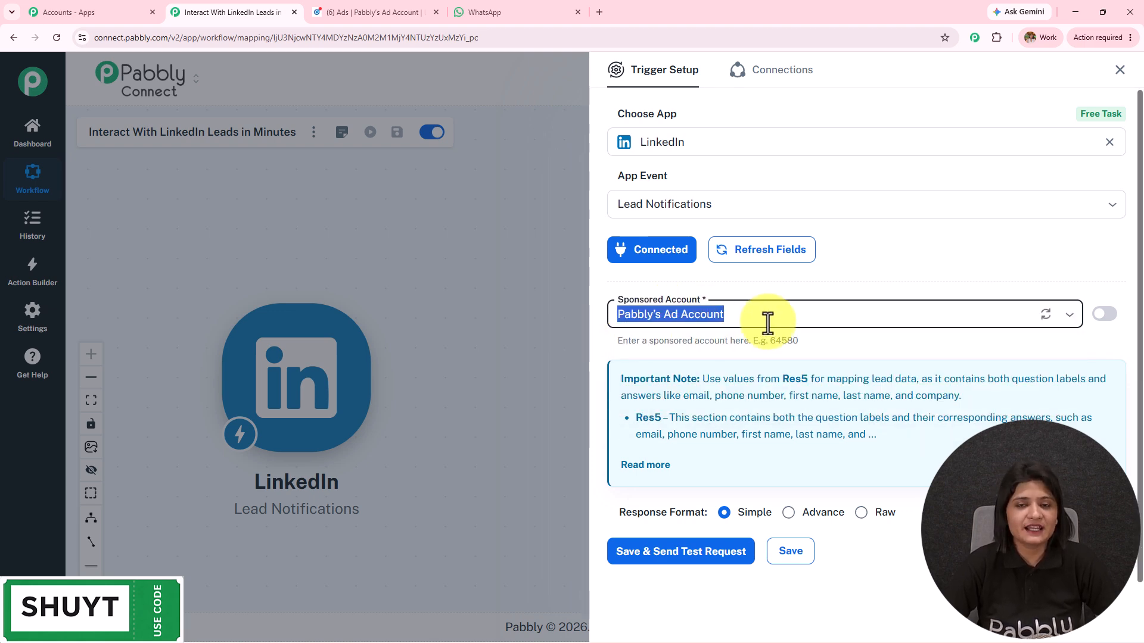
click(636, 551)
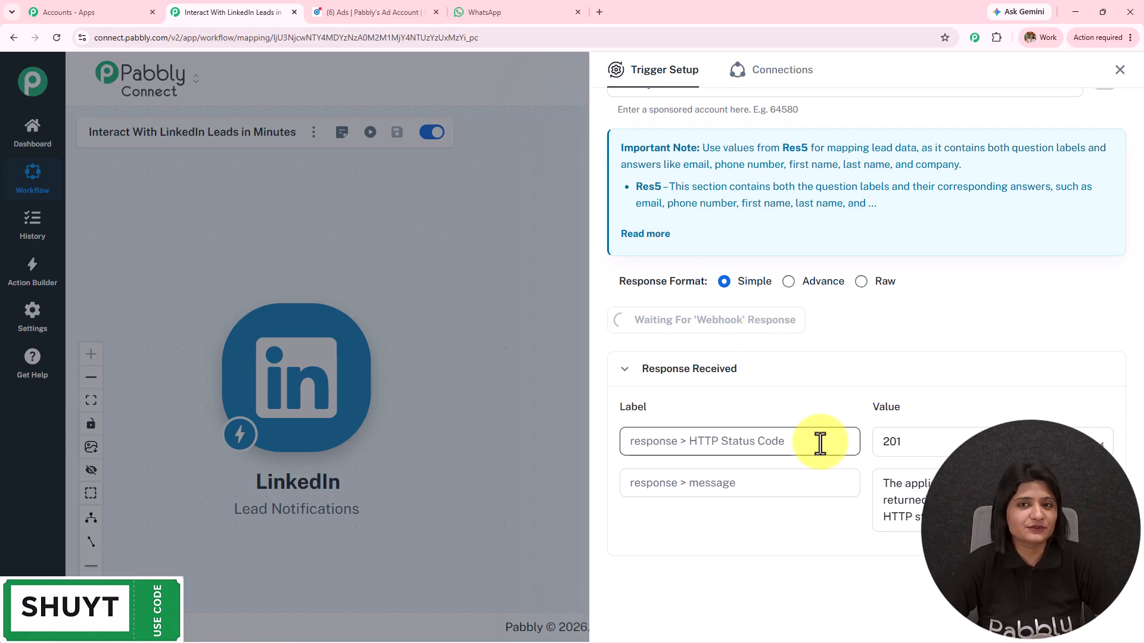
Open the Pabbly Connect ad's sponsored post preview from Campaign Manager.
click(377, 2)
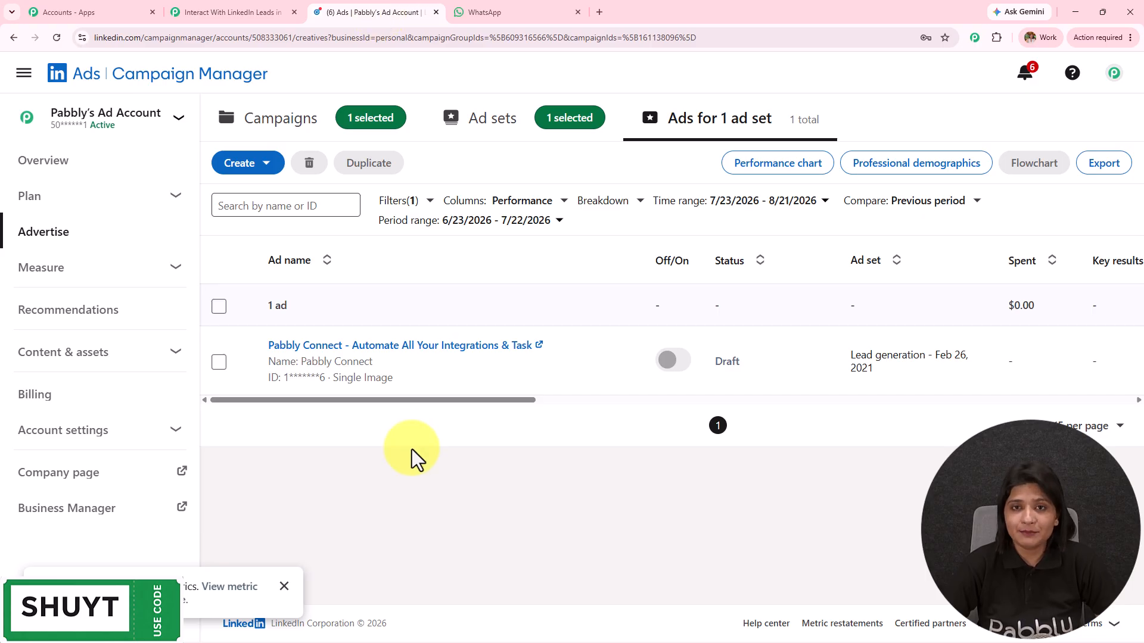
click(393, 347)
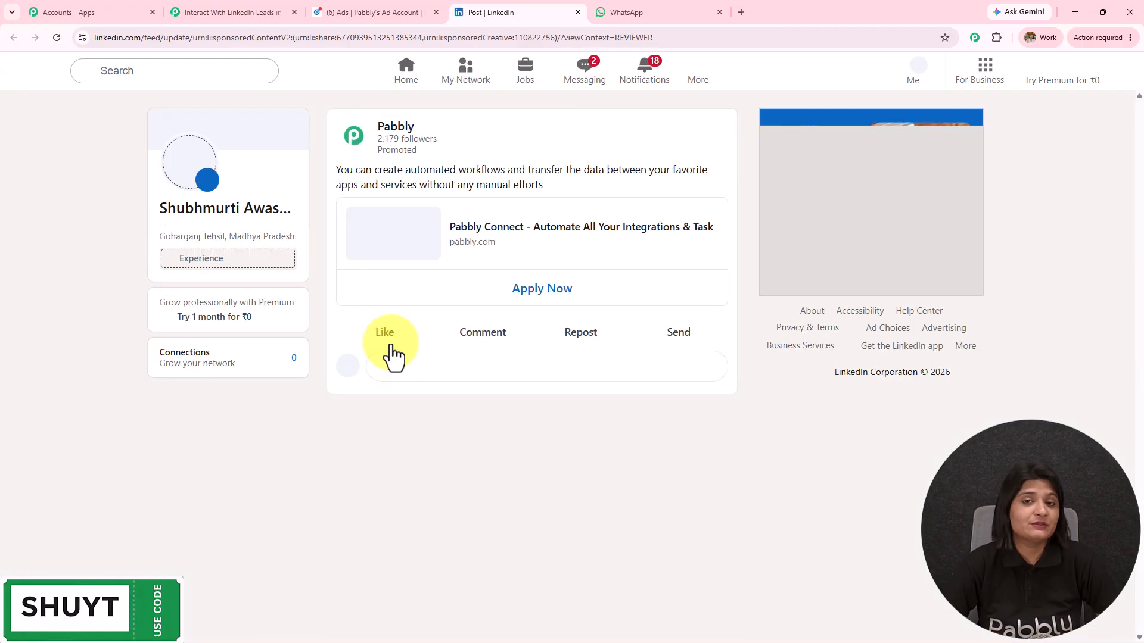
Open the ad's lead form and look over the prefilled name, email, phone and company fields.
click(548, 294)
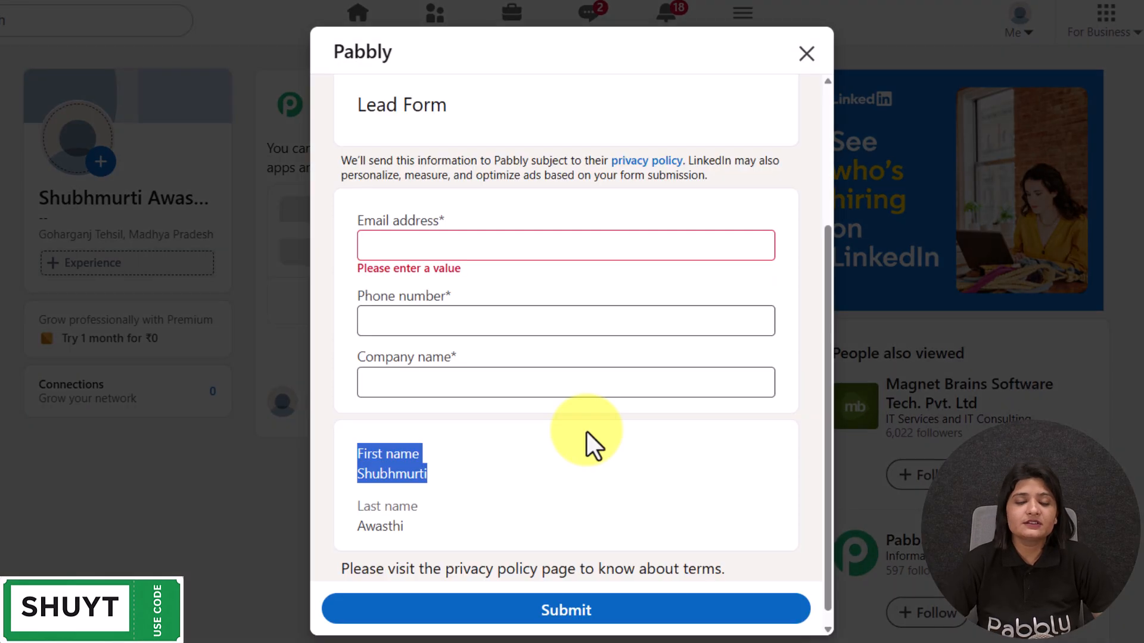
drag(356, 451, 433, 476)
triple_click(427, 504)
click(451, 245)
click(401, 316)
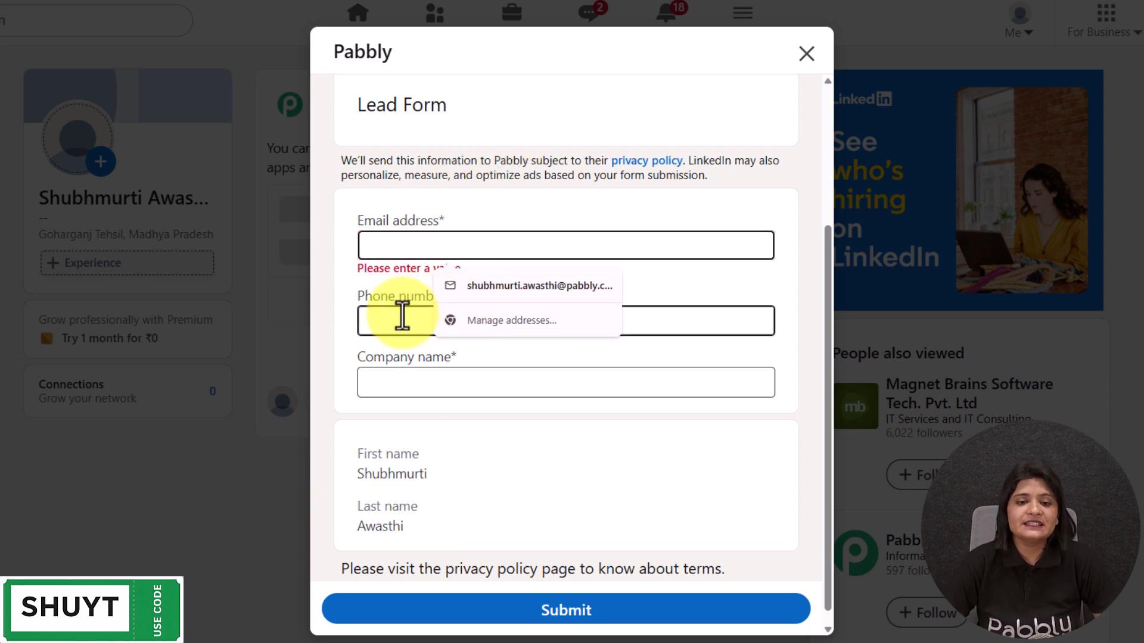
click(401, 387)
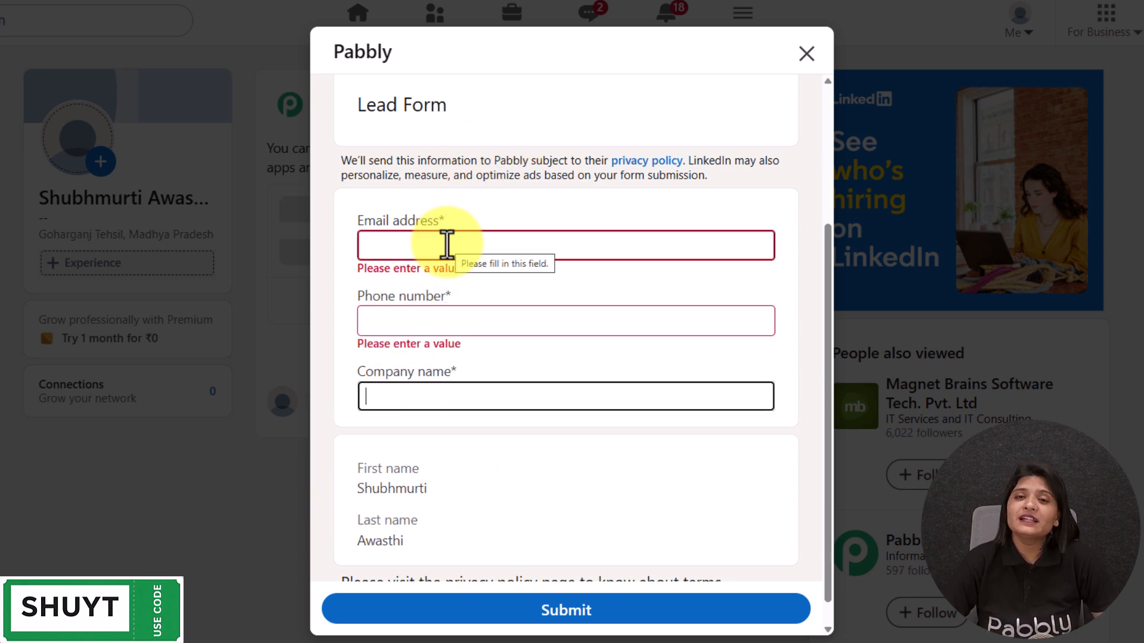
scroll(448, 254, down, 1)
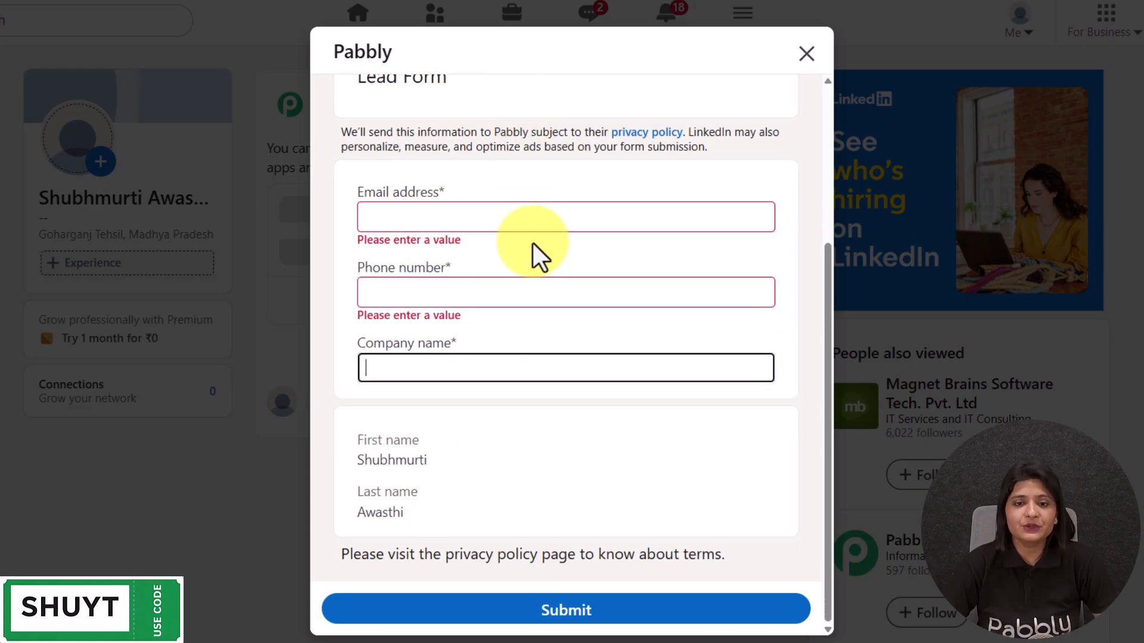
Enter a test email address, a phone number and company Pabbly, then submit the lead form.
click(523, 213)
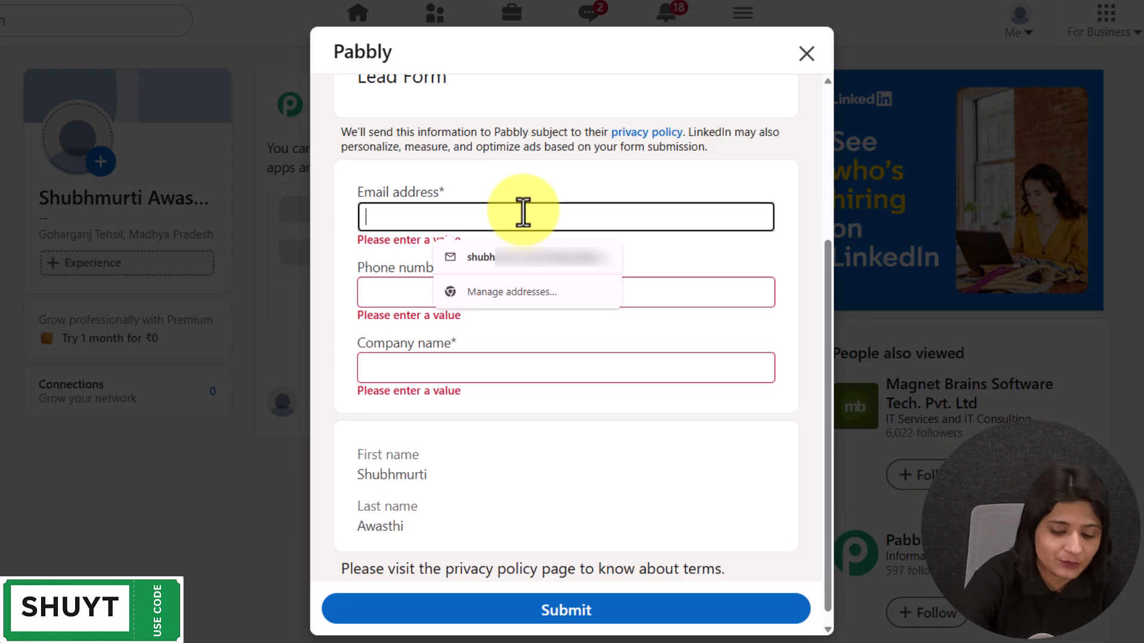
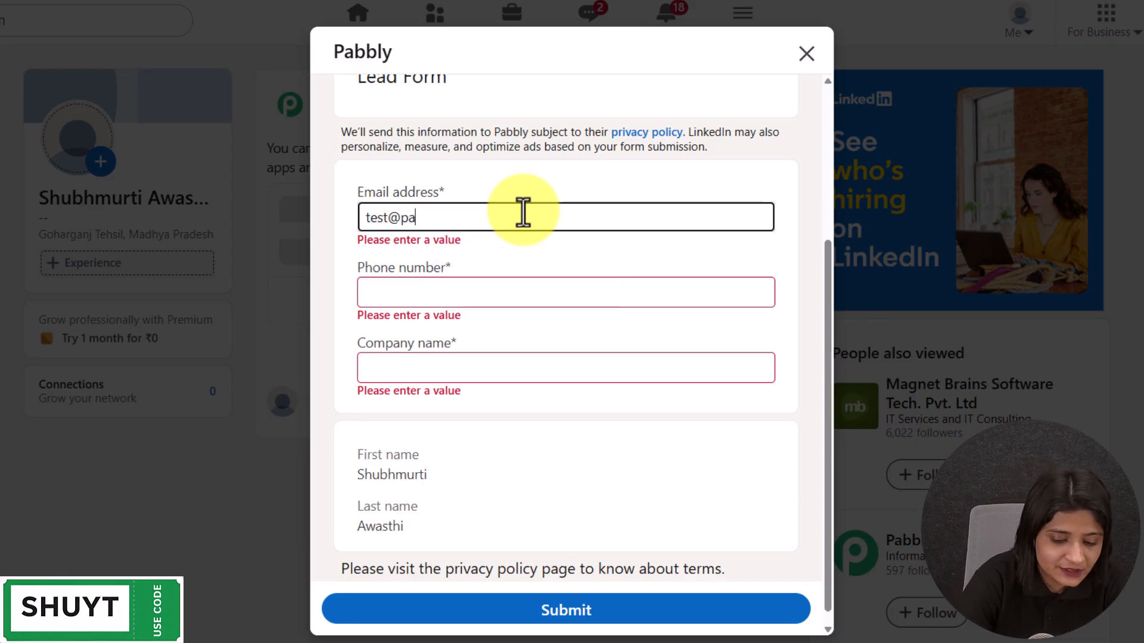
click(456, 298)
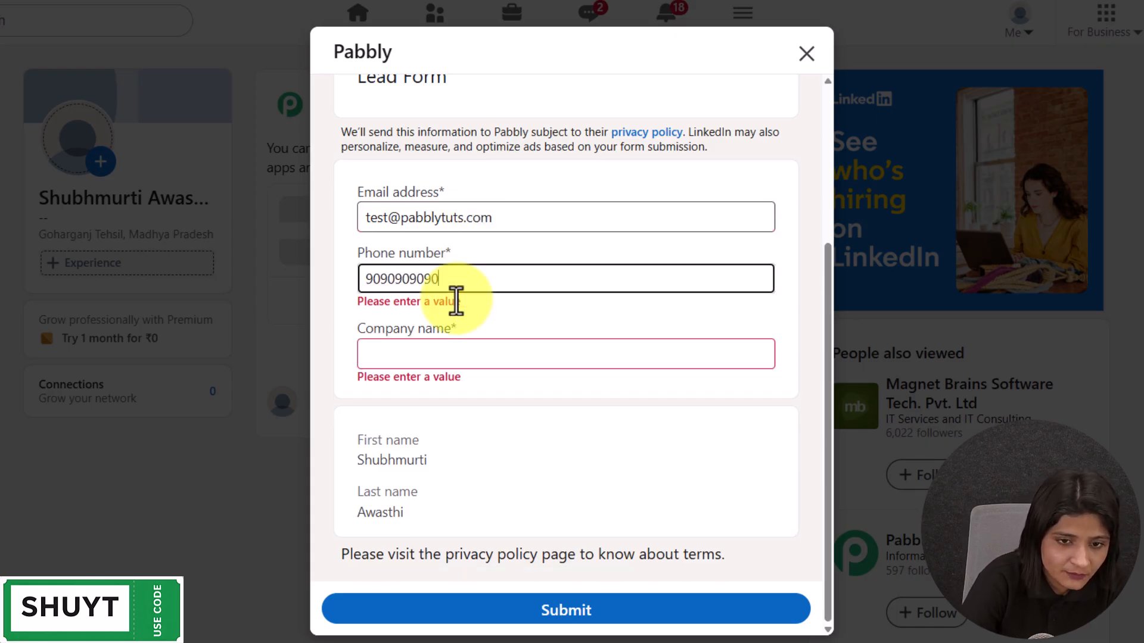
click(428, 351)
text(Pabbly)
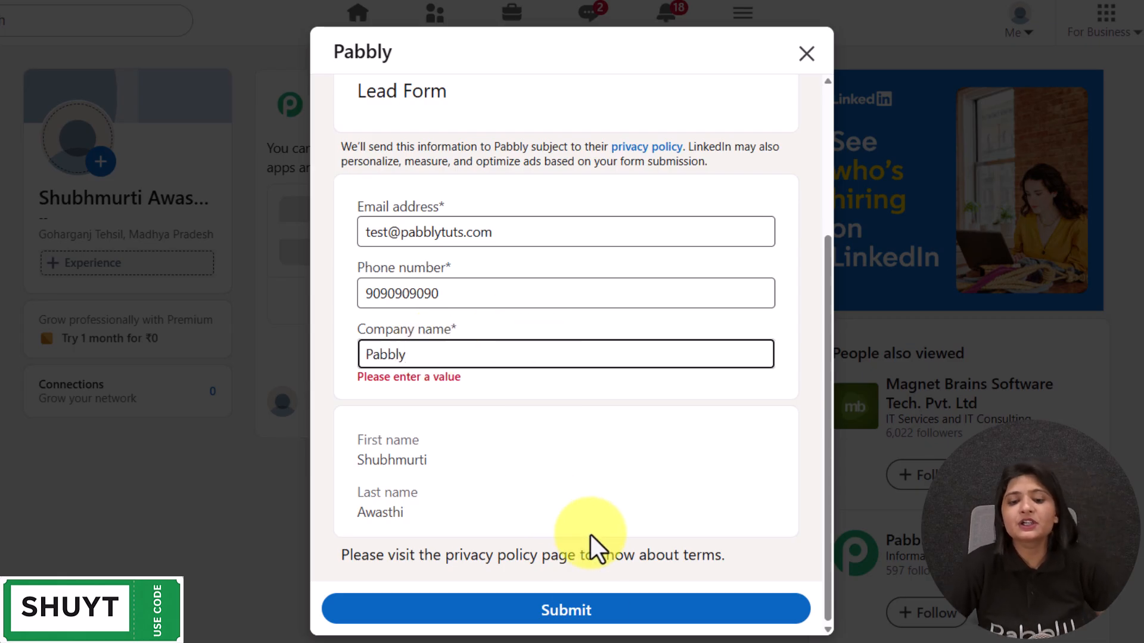
click(592, 620)
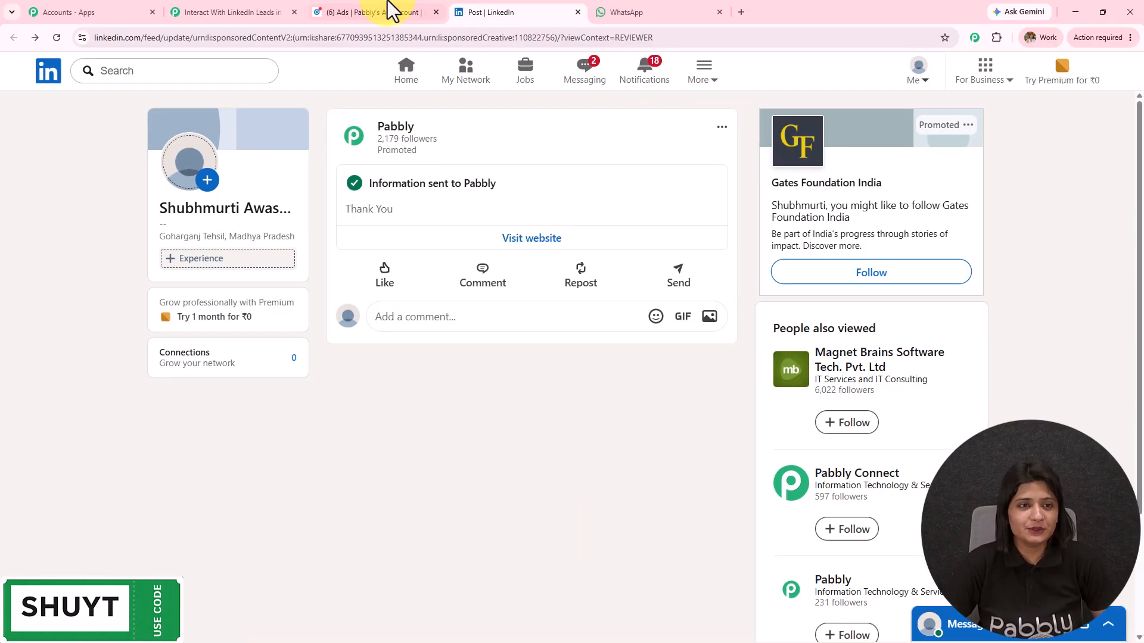
Review the captured email, phone number, company Pabbly and lead's names in the trigger response.
click(217, 10)
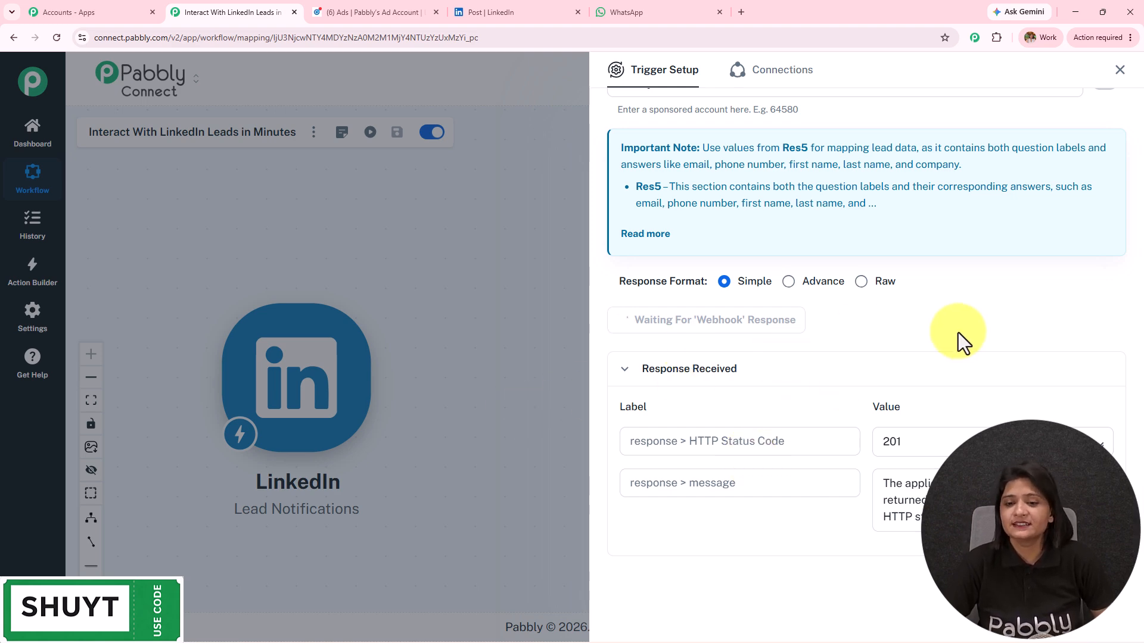
scroll(770, 225, down, 6)
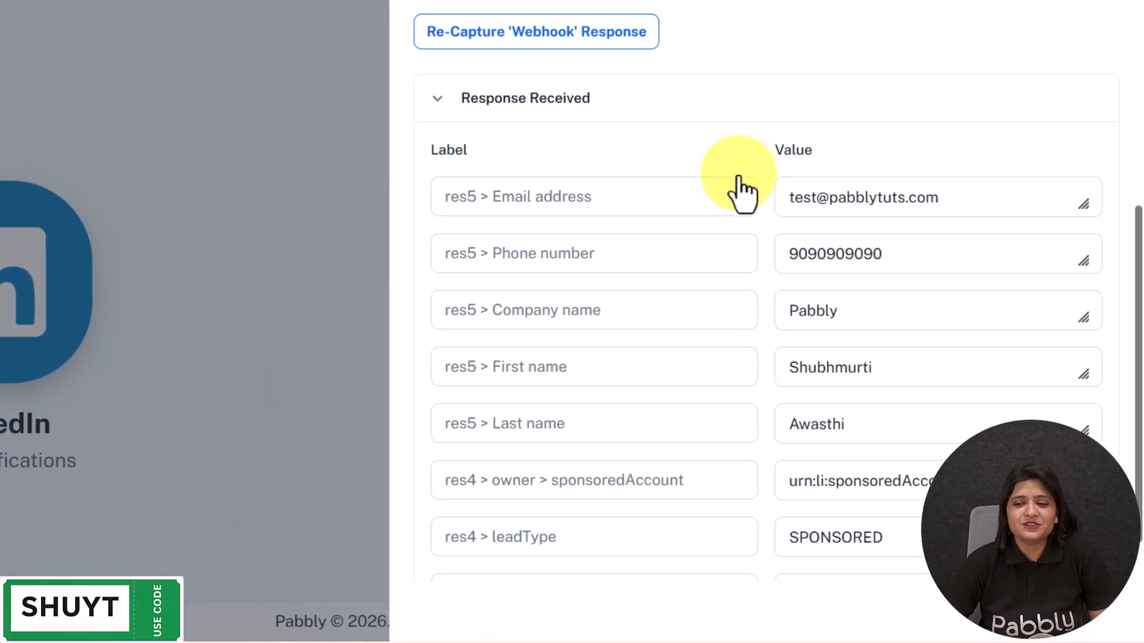
drag(945, 123, 663, 132)
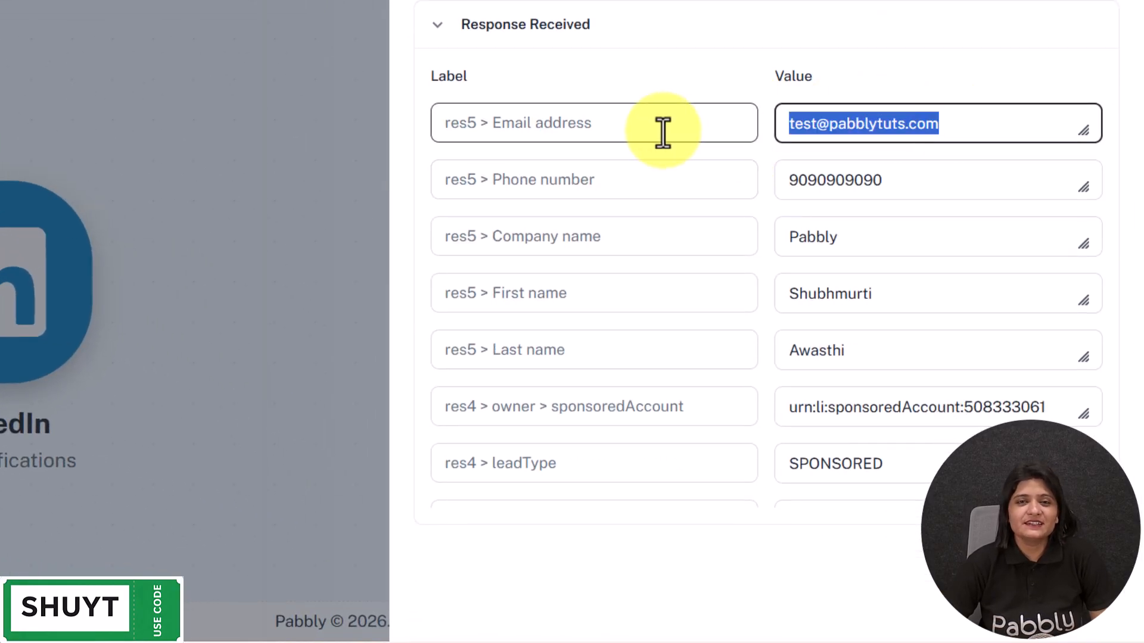
drag(929, 180, 699, 196)
drag(984, 226, 684, 253)
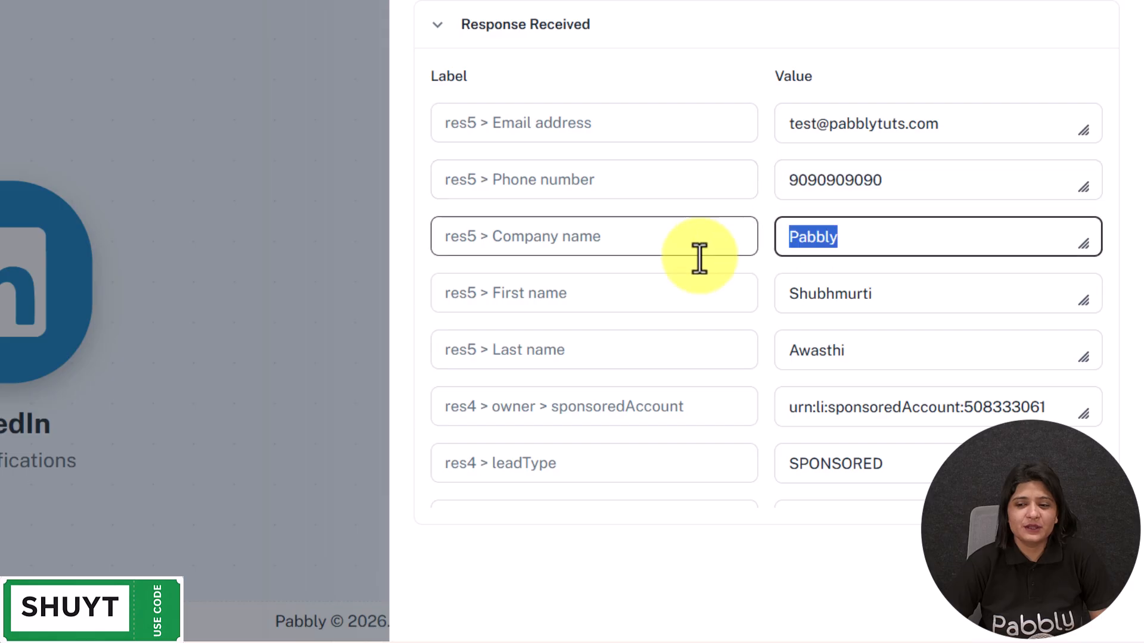
drag(937, 280, 726, 302)
drag(936, 351, 656, 358)
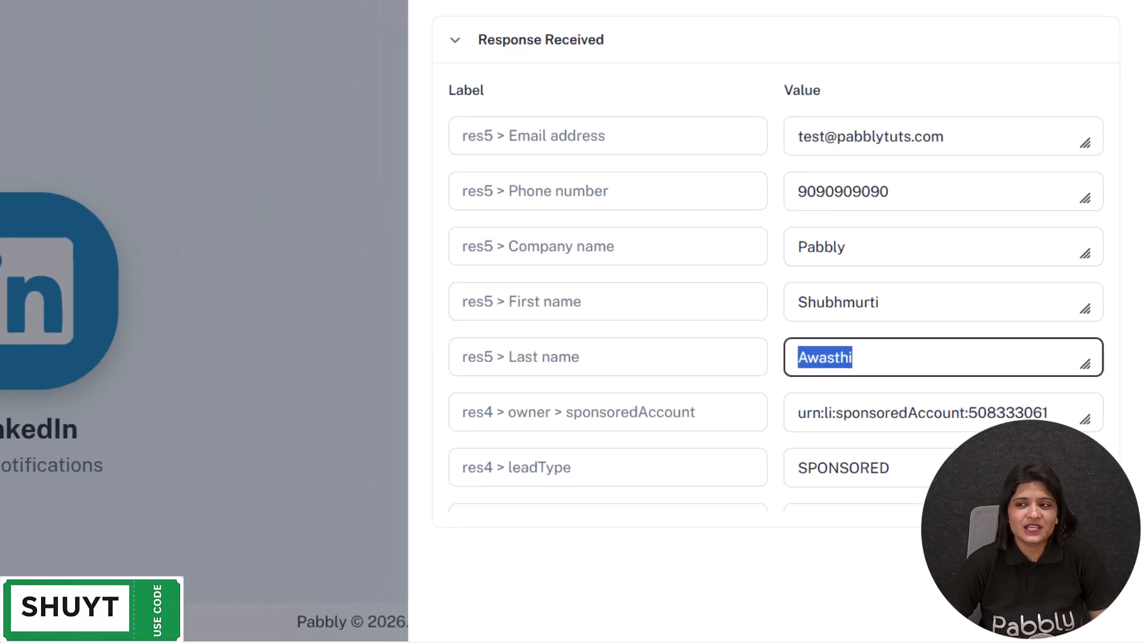
Close Trigger Setup, glance at the LinkedIn post, and return to the workflow canvas.
click(1115, 41)
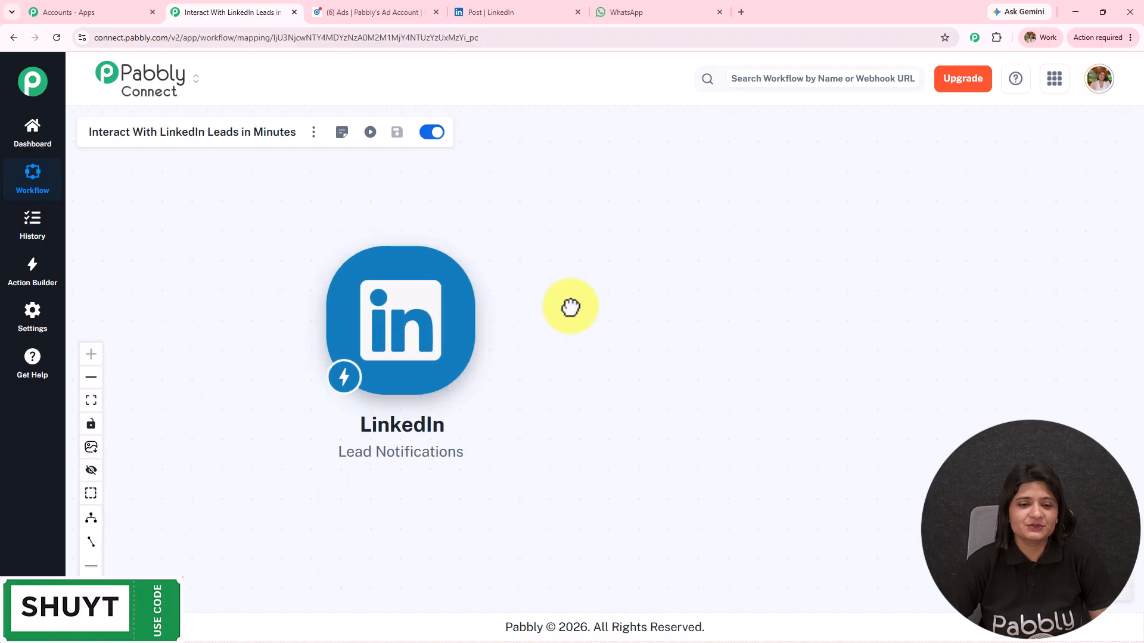
click(527, 6)
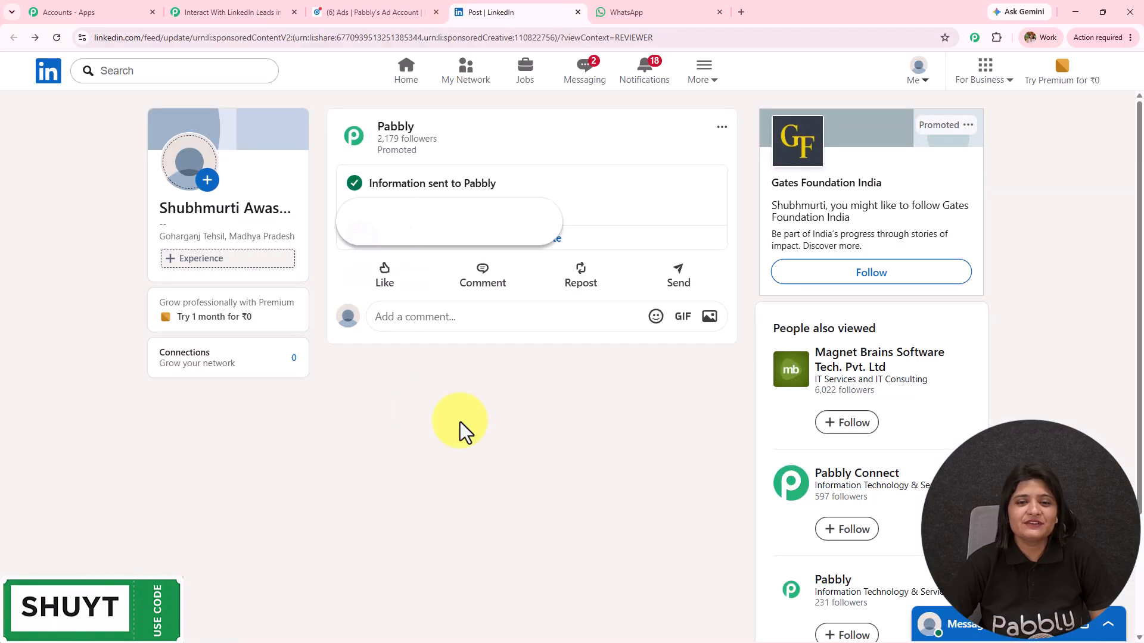
click(197, 12)
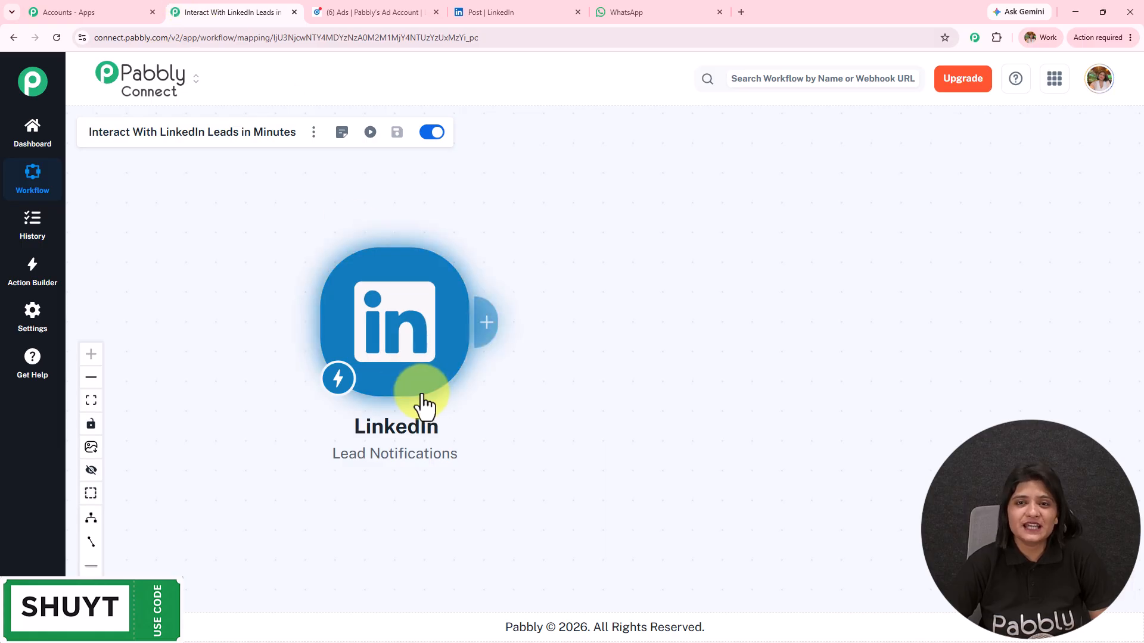
Add a Pabbly Chatflow 'Send Text Message' action after the LinkedIn trigger and begin connecting it.
click(488, 335)
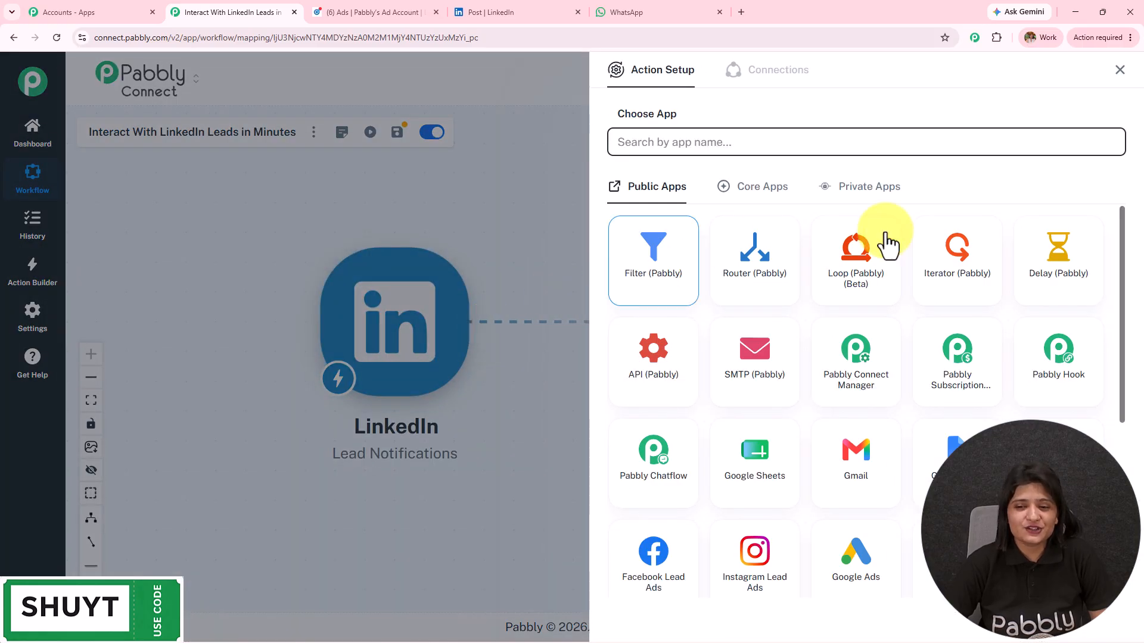
click(638, 484)
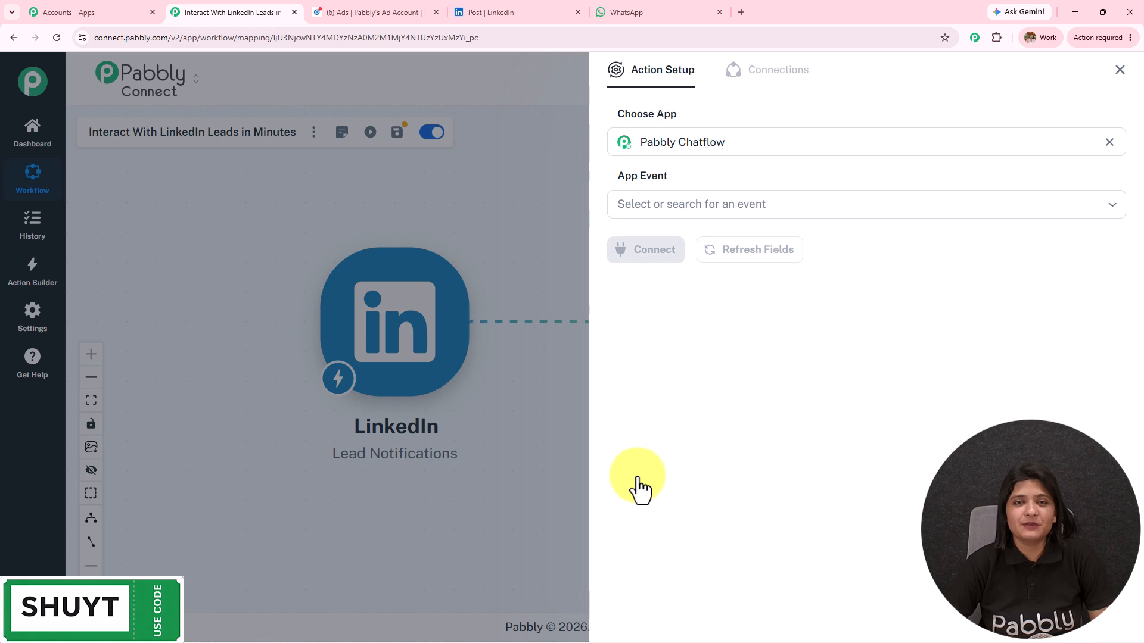
click(649, 205)
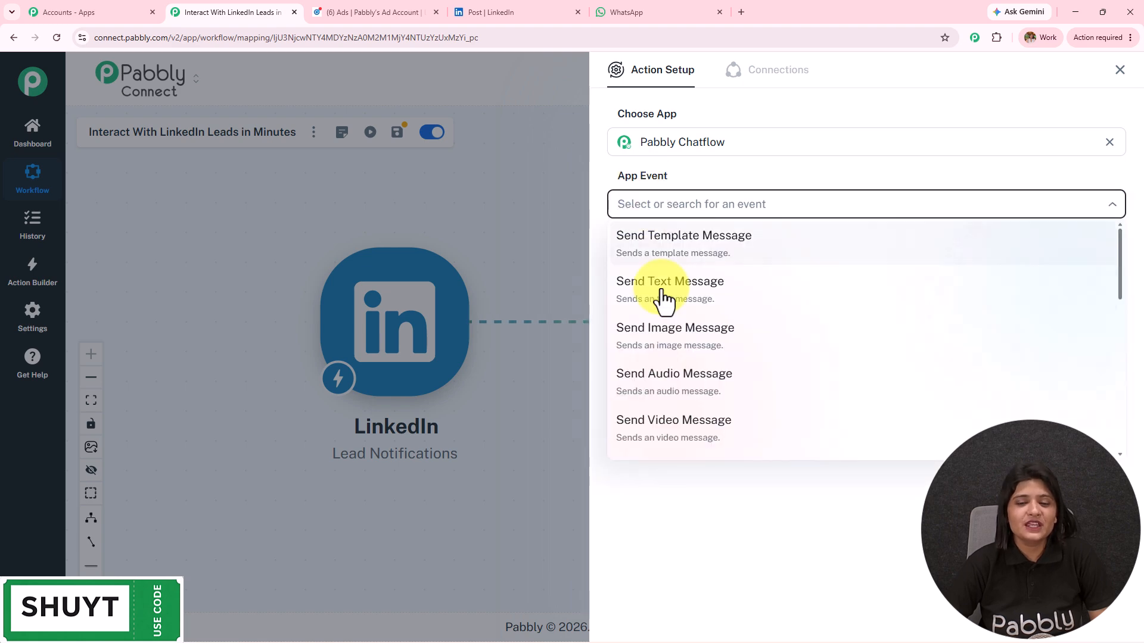
click(663, 291)
click(649, 255)
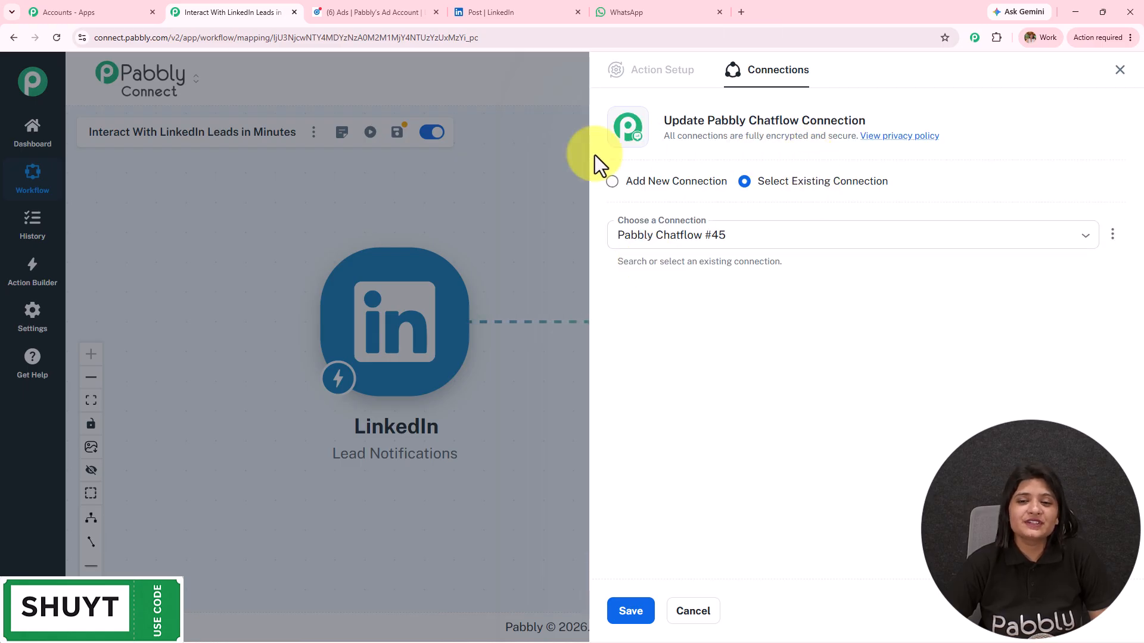
Choose Add New Connection for Chatflow, focus the Token field, and bring up the All Pabbly Apps page.
click(613, 186)
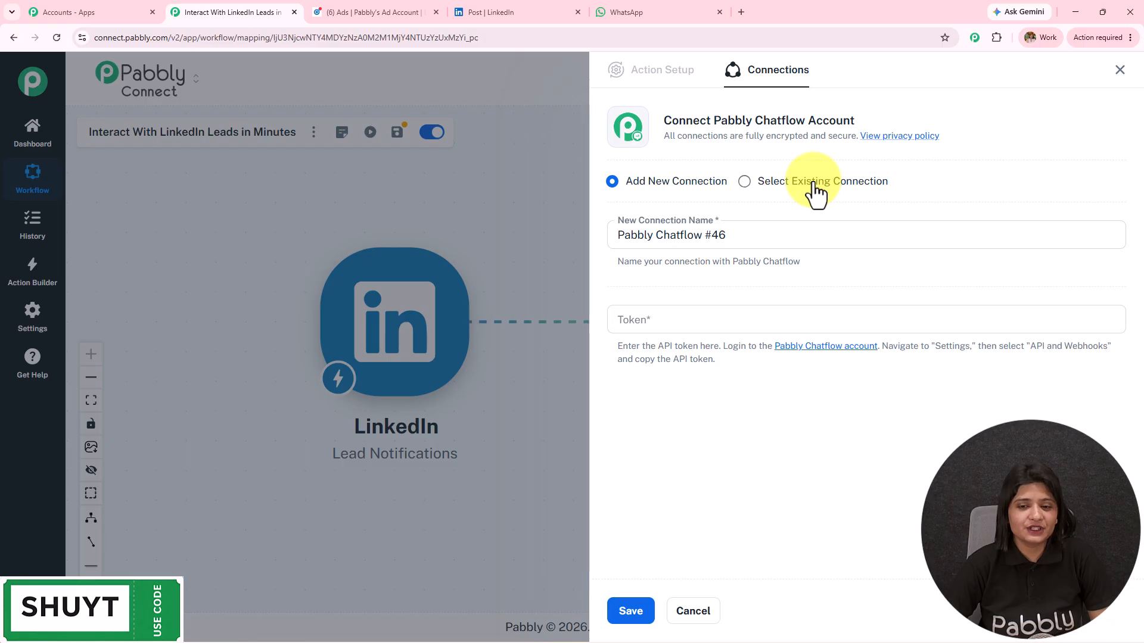
click(679, 316)
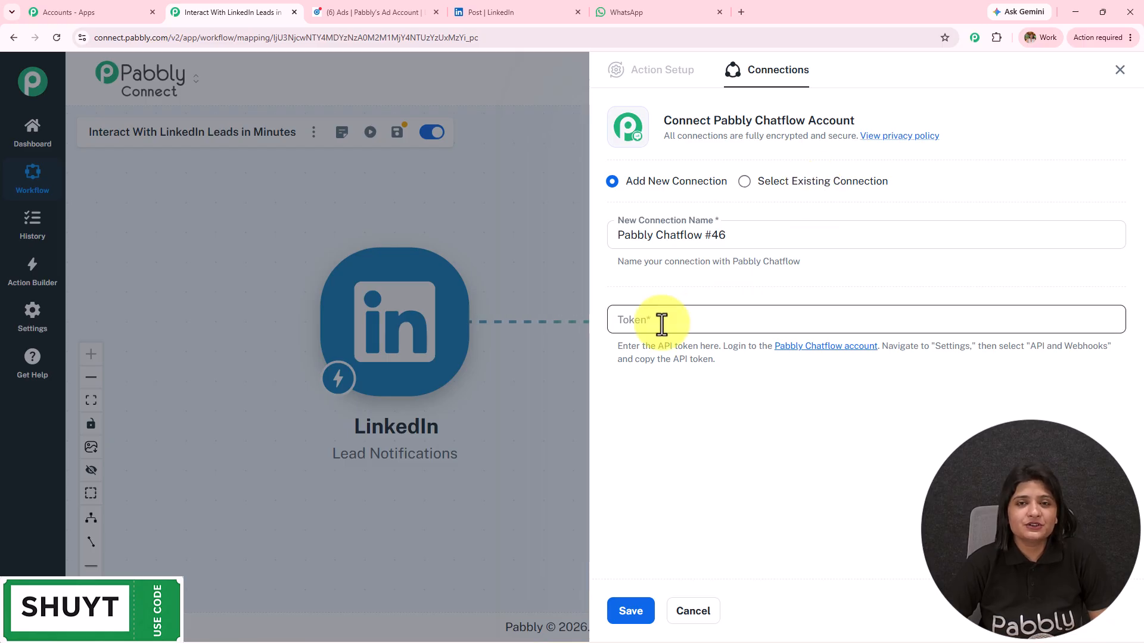
click(53, 7)
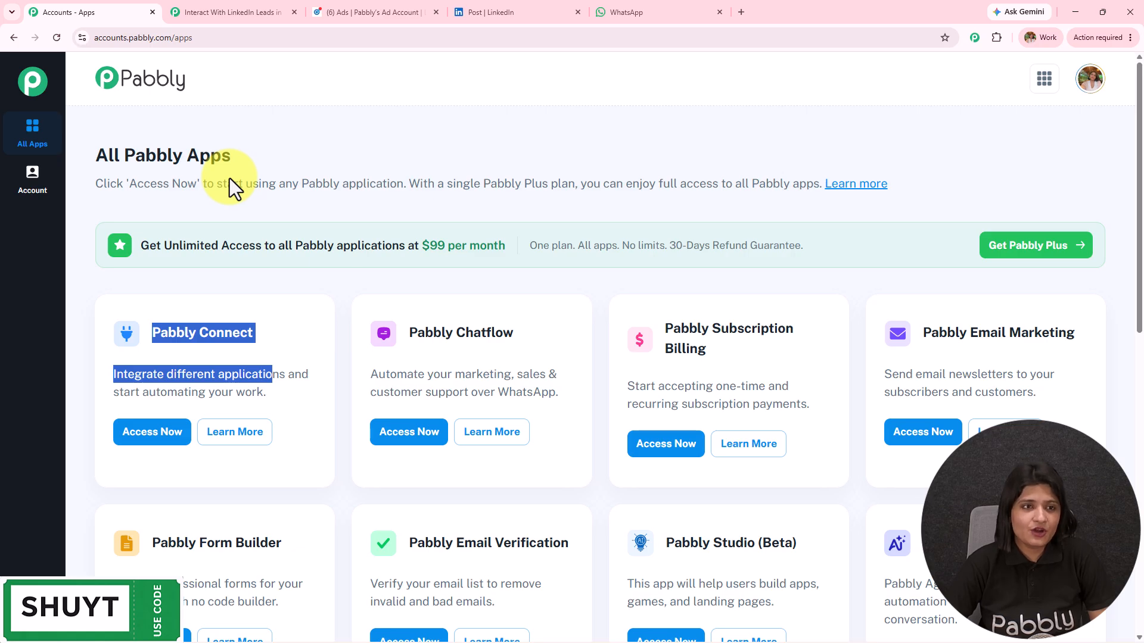
click(241, 9)
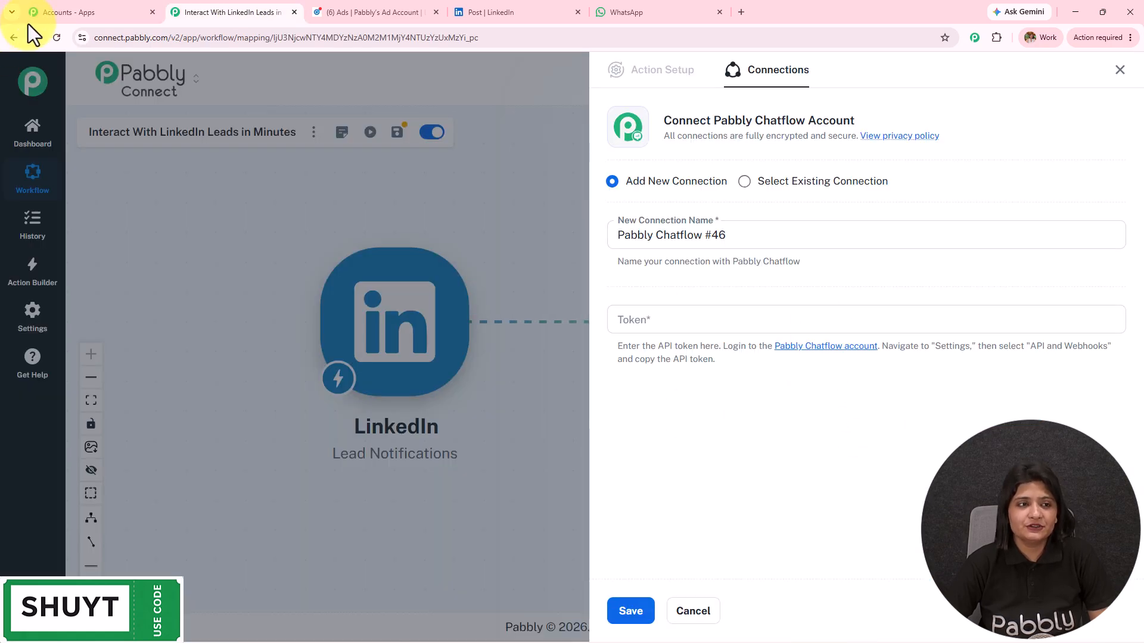
click(82, 8)
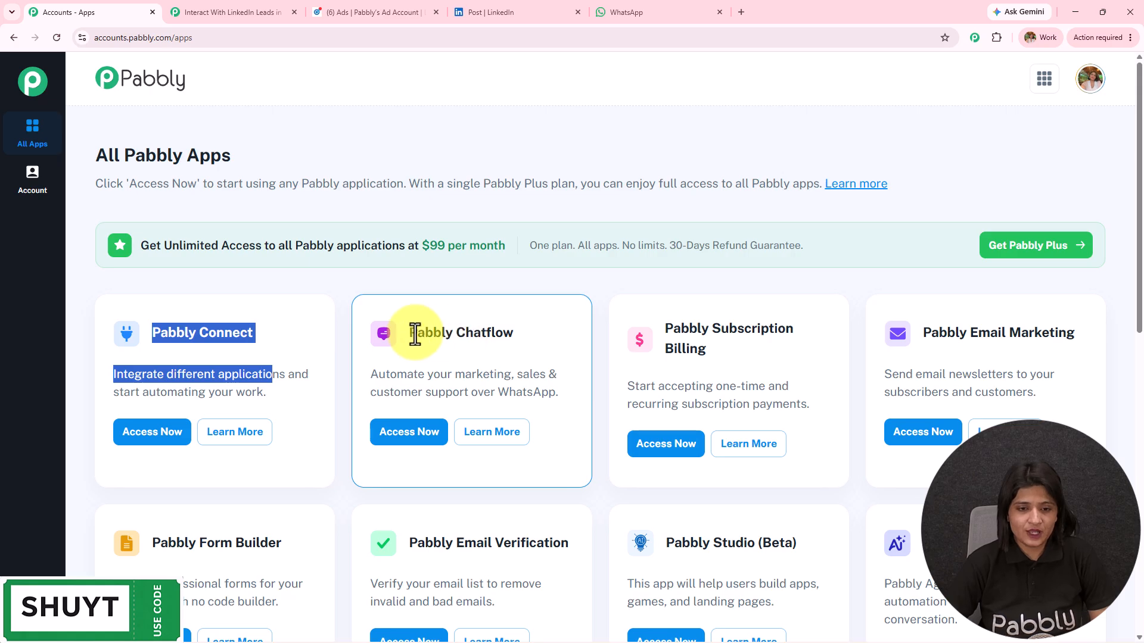
Open Pabbly Chatflow's Settings > API & Webhooks page to get the API token.
drag(411, 332, 514, 345)
click(411, 431)
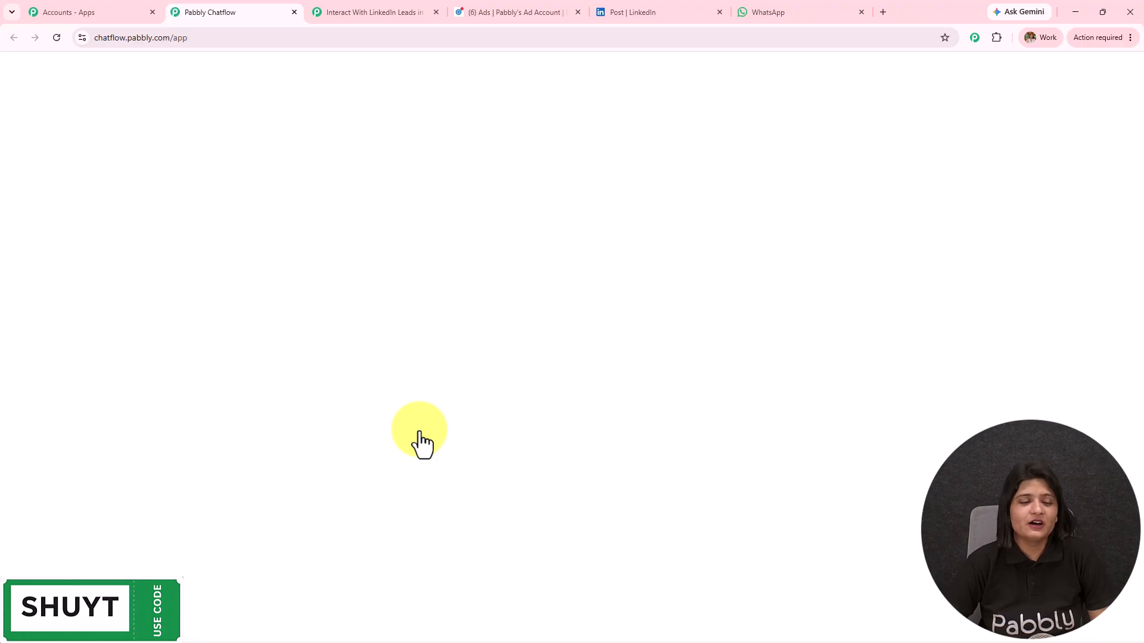
mouse_move(32, 607)
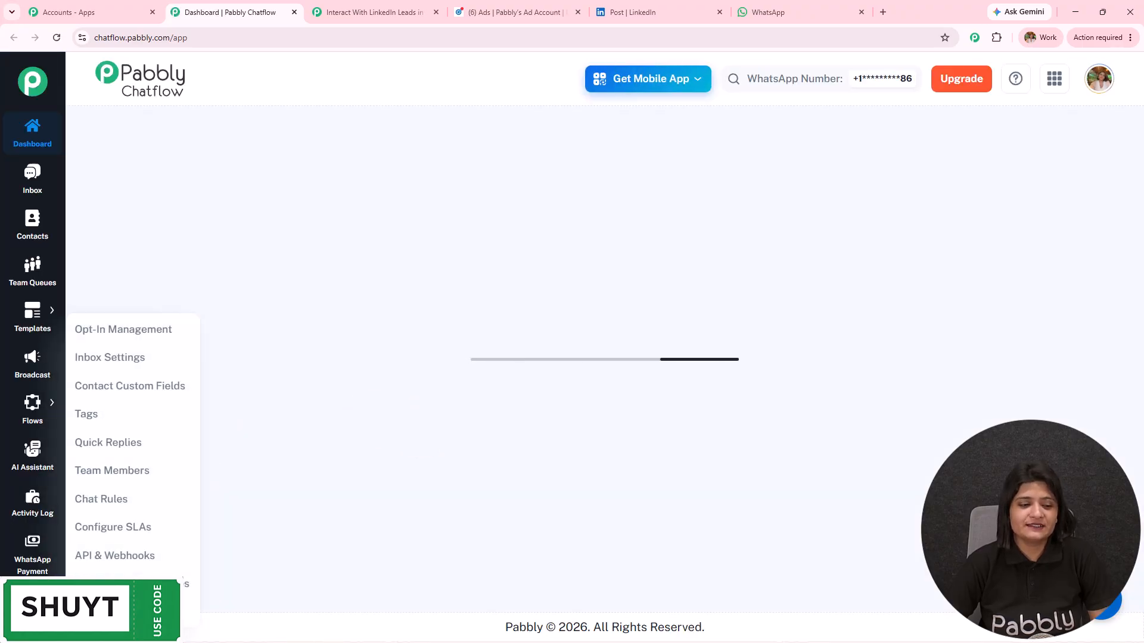
click(114, 555)
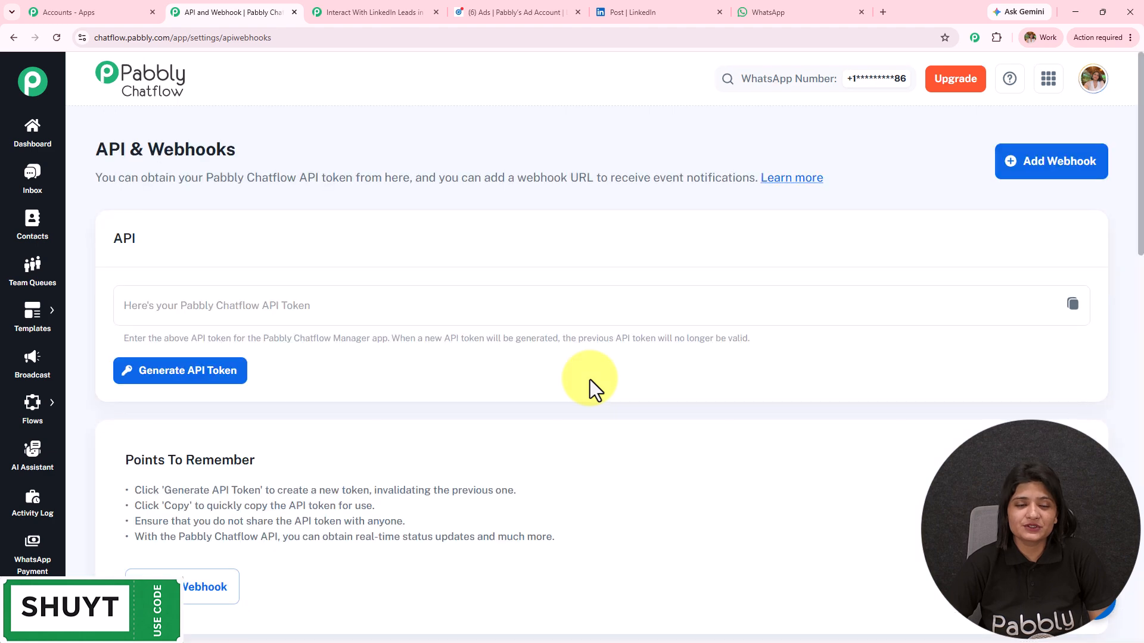
click(365, 10)
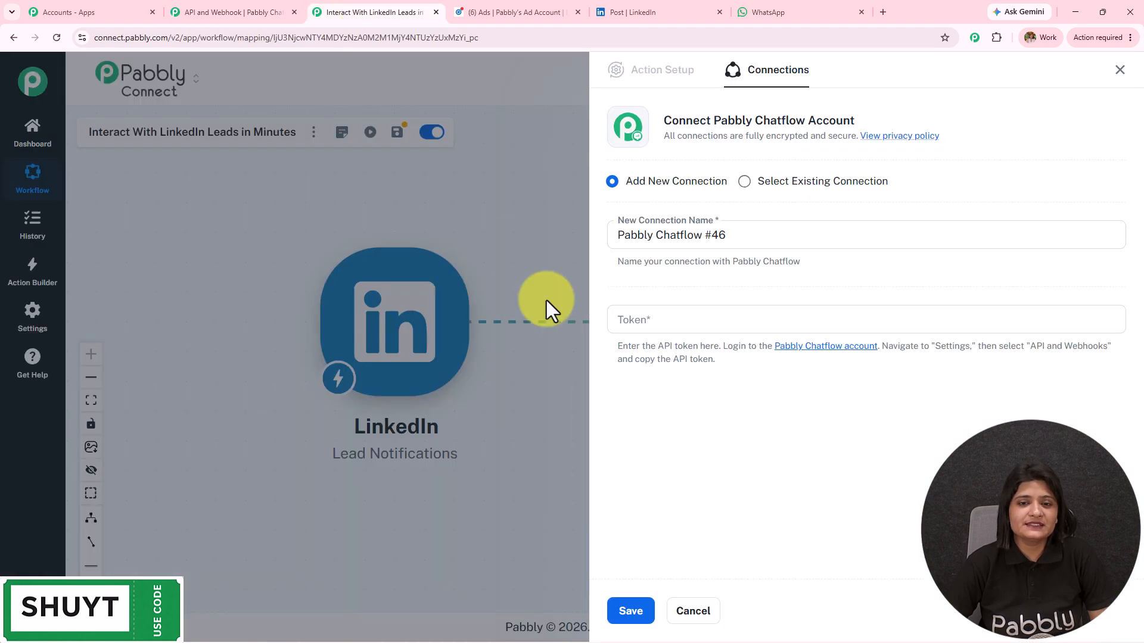
Connect with the existing Pabbly Chatflow #45 connection and review the Send Text Message fields.
click(746, 182)
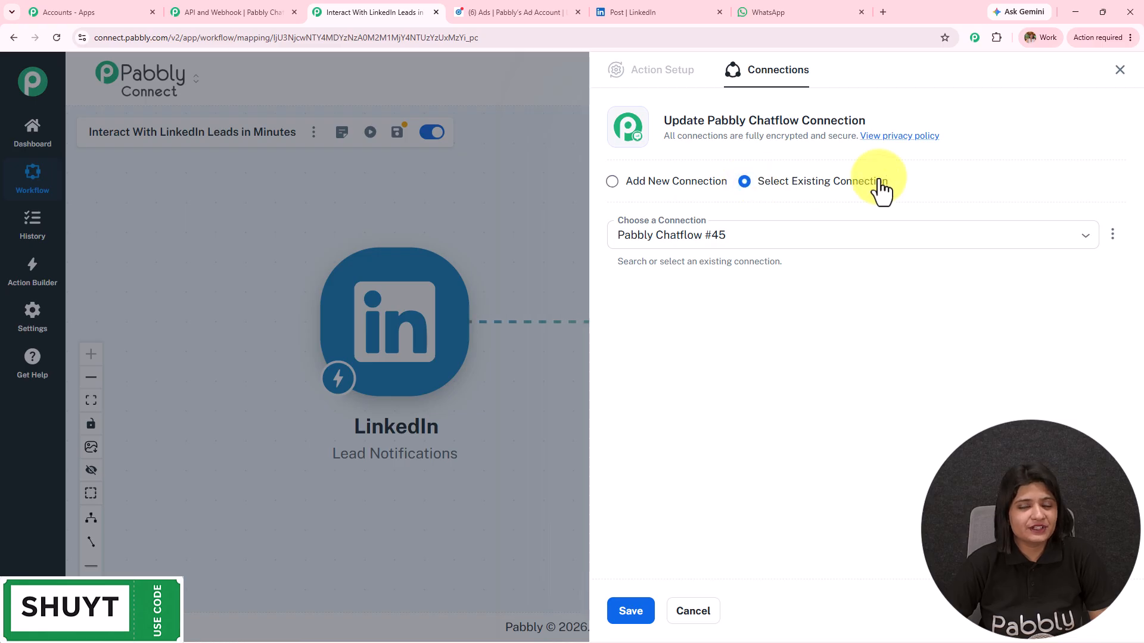
click(631, 611)
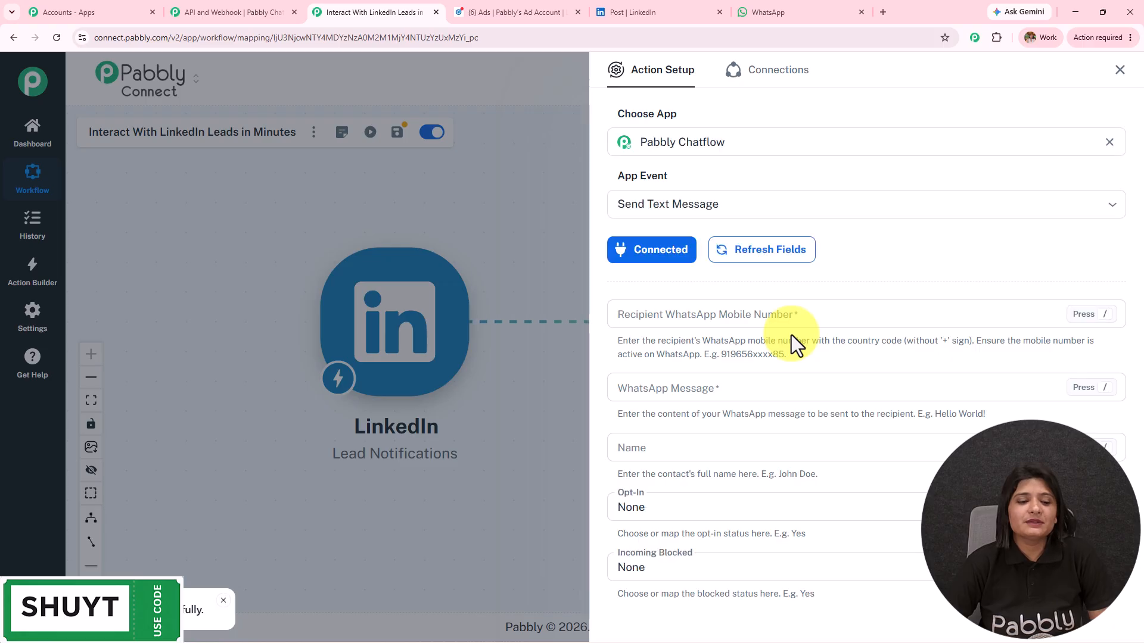
click(703, 458)
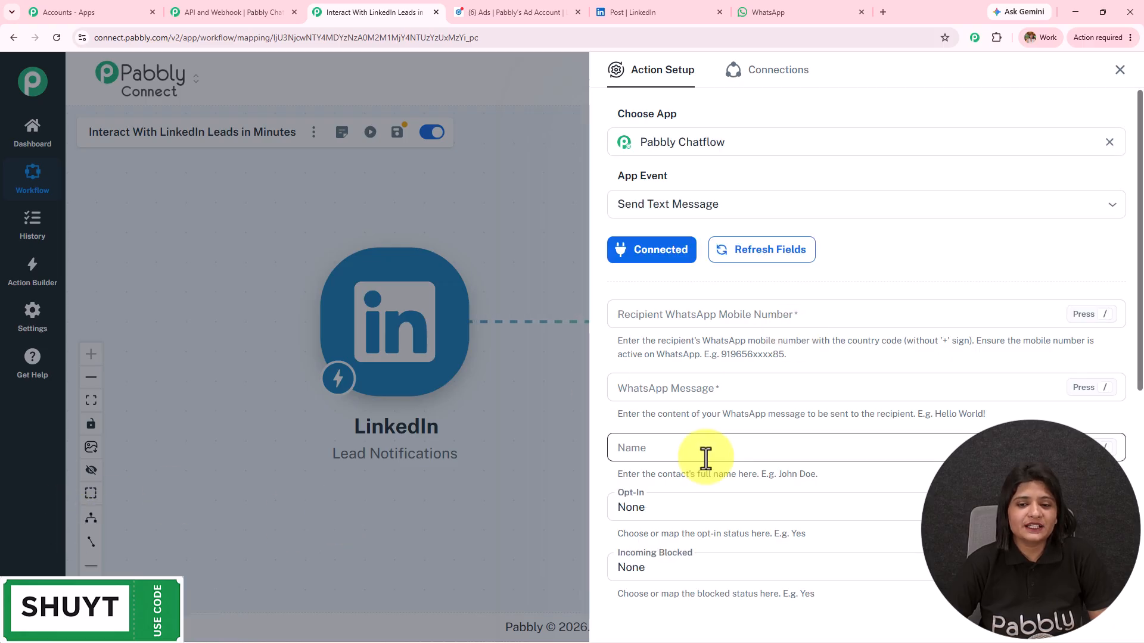
scroll(704, 459, down, 5)
scroll(705, 459, up, 6)
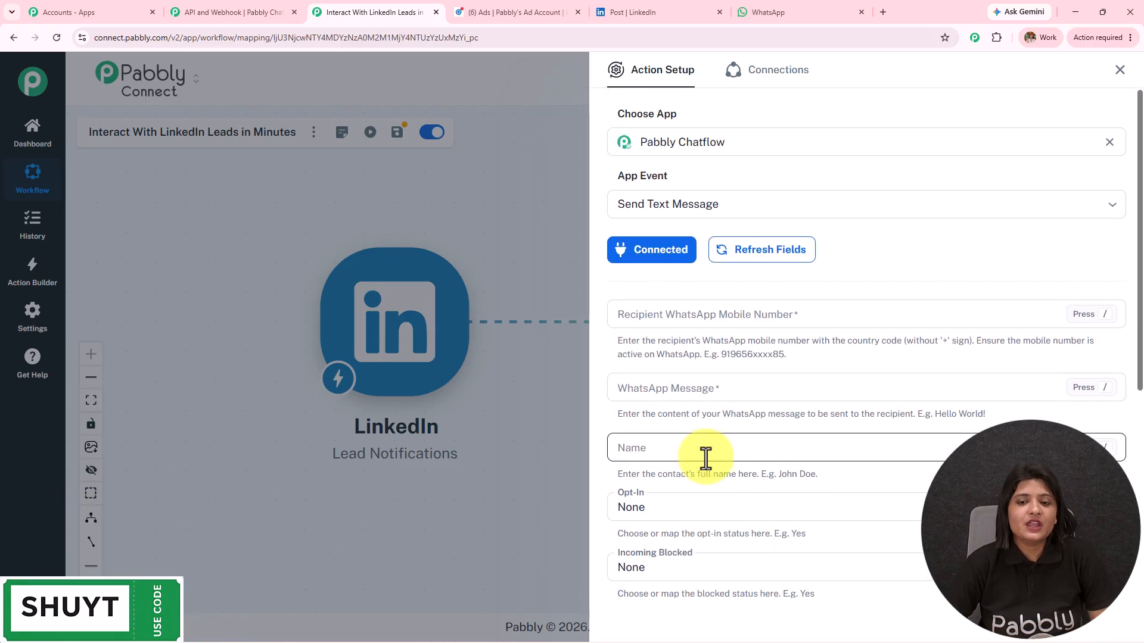
scroll(705, 459, down, 2)
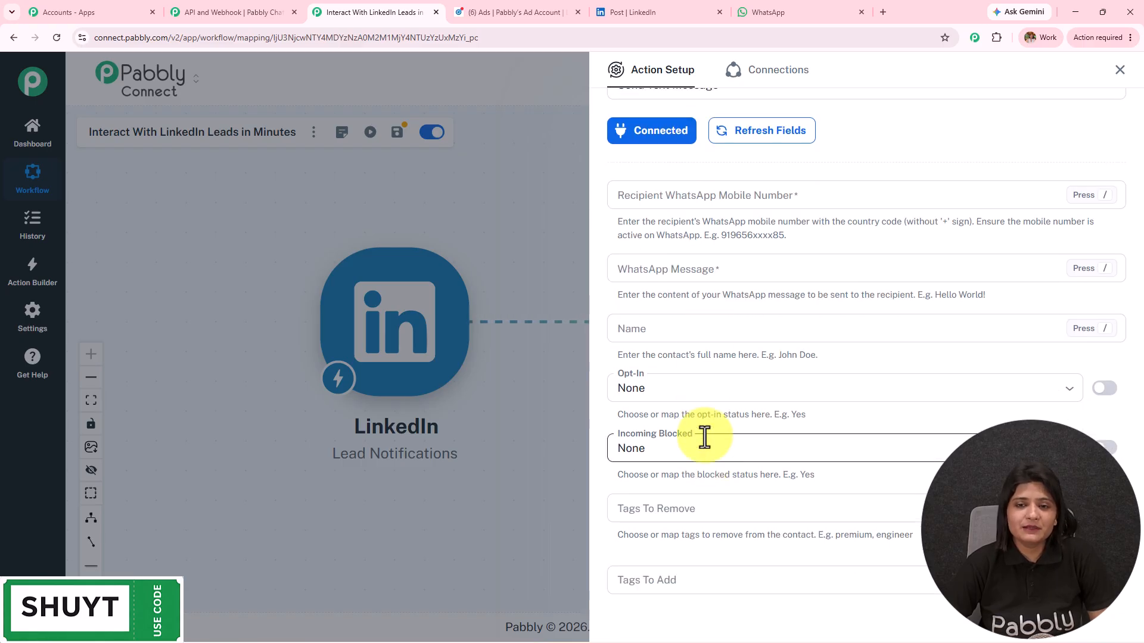
Check the recipient WhatsApp number format guidance and the LinkedIn lead fields available for mapping.
click(694, 202)
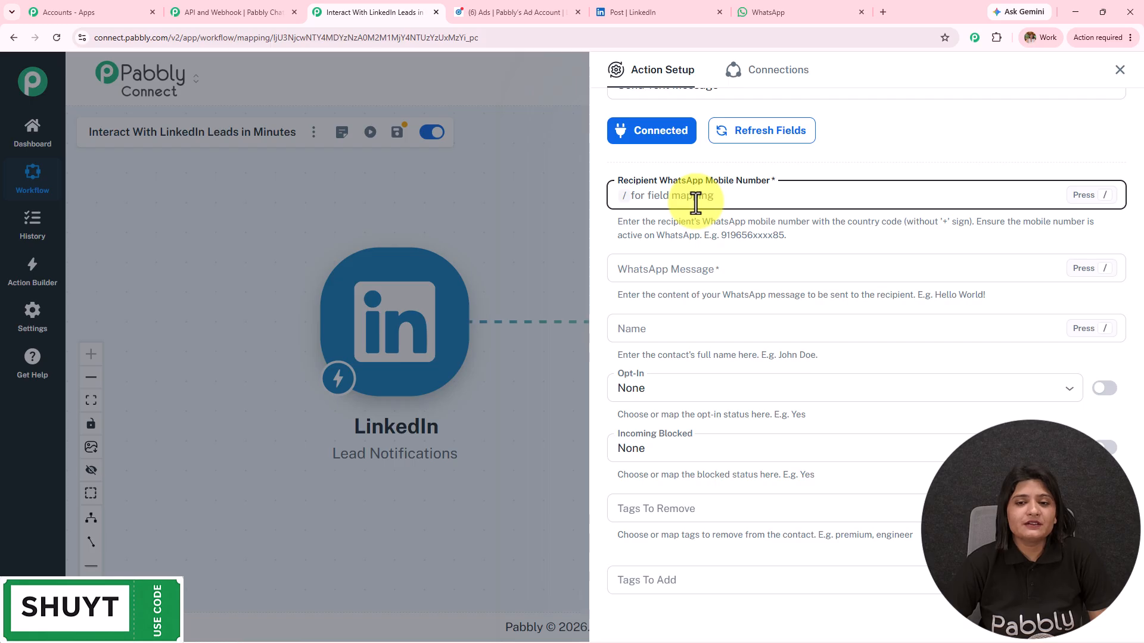
text(/)
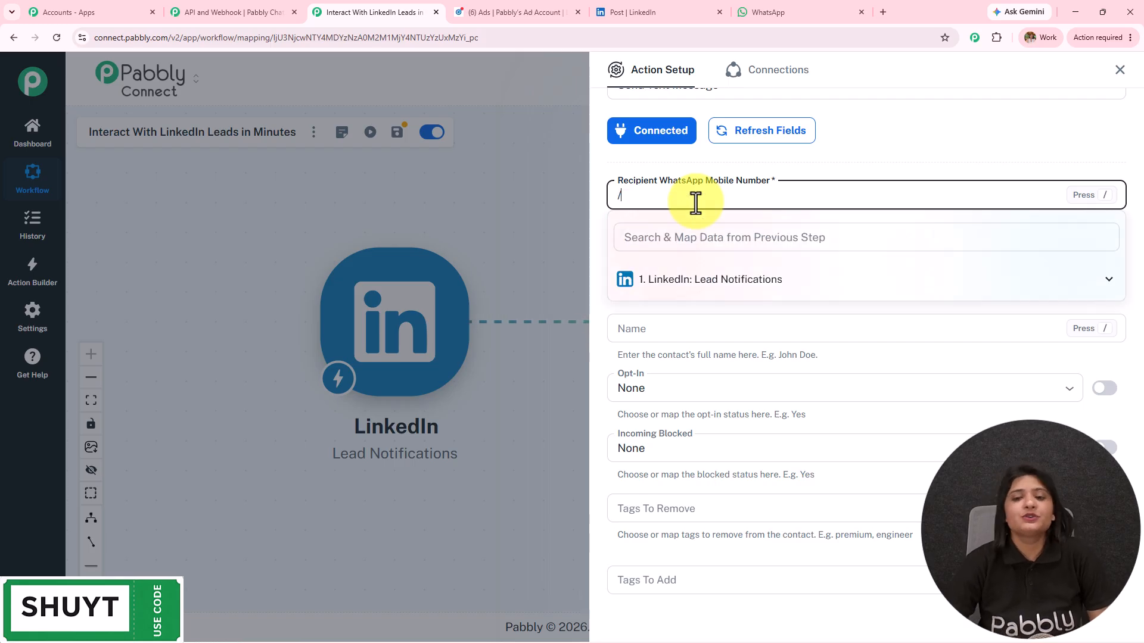
click(716, 289)
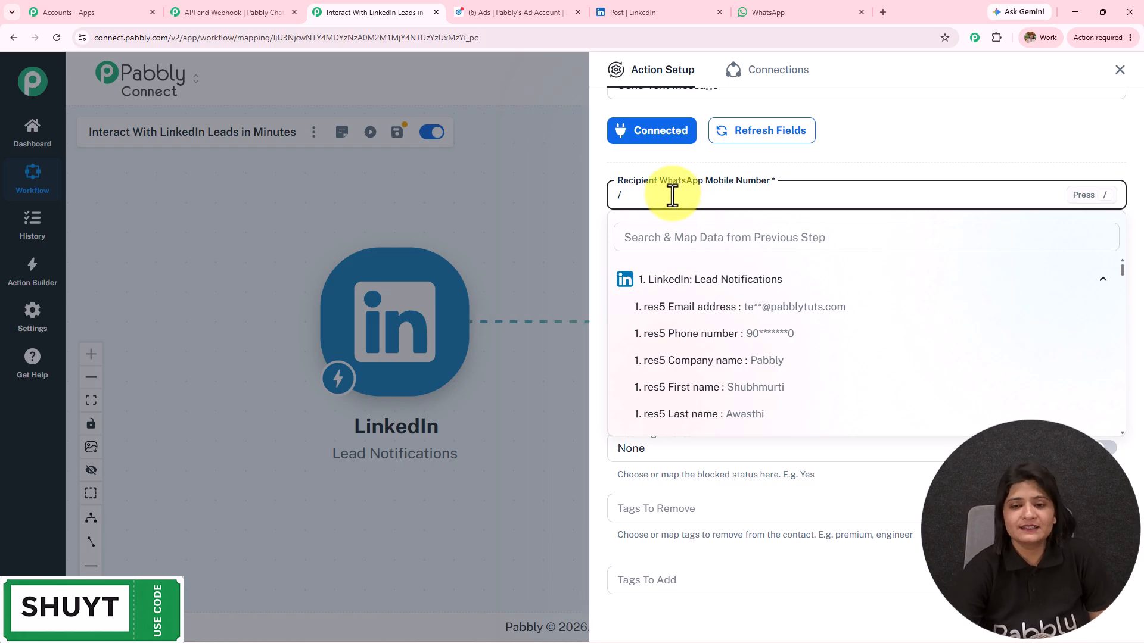
key(BackSpace)
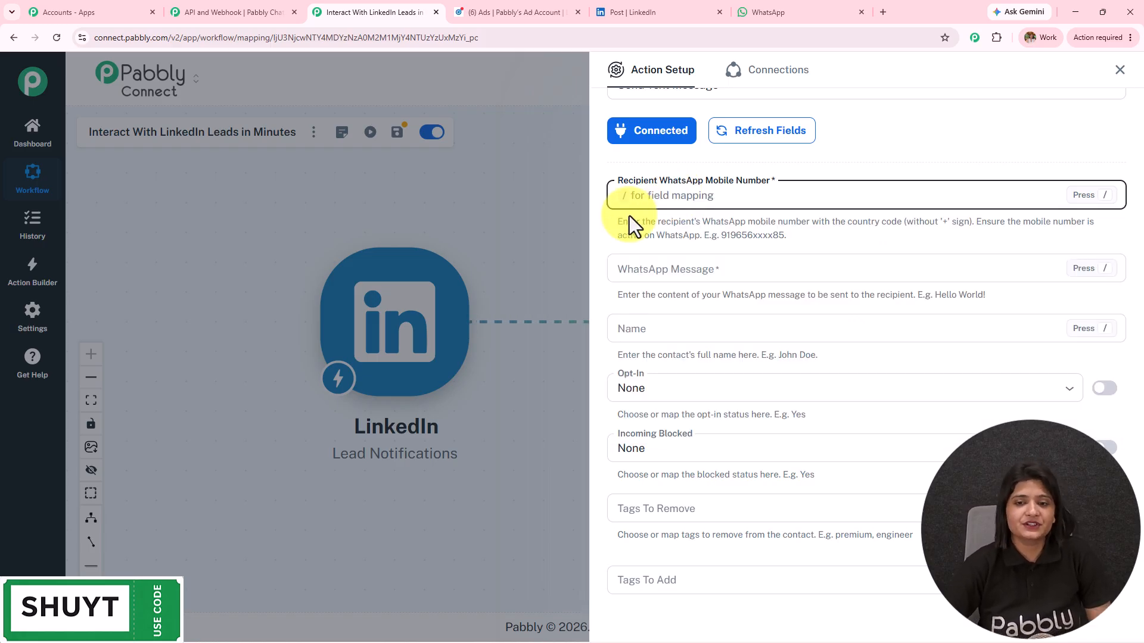
drag(616, 223, 839, 246)
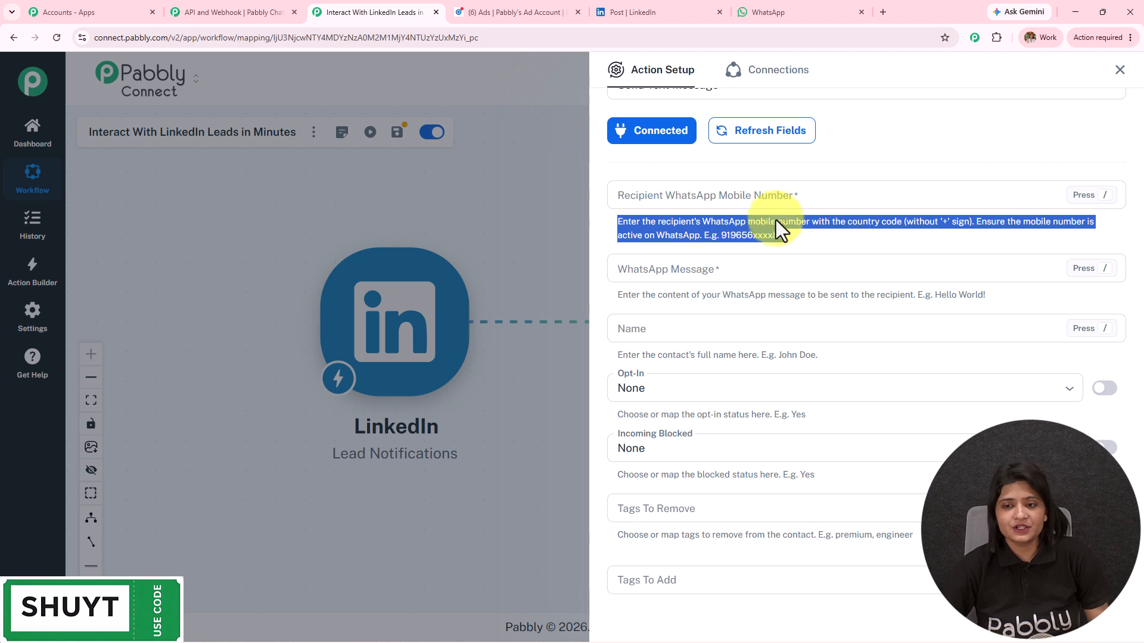
click(745, 194)
Set the recipient to 91 plus the lead's phone number and paste the greeting message.
text(91)
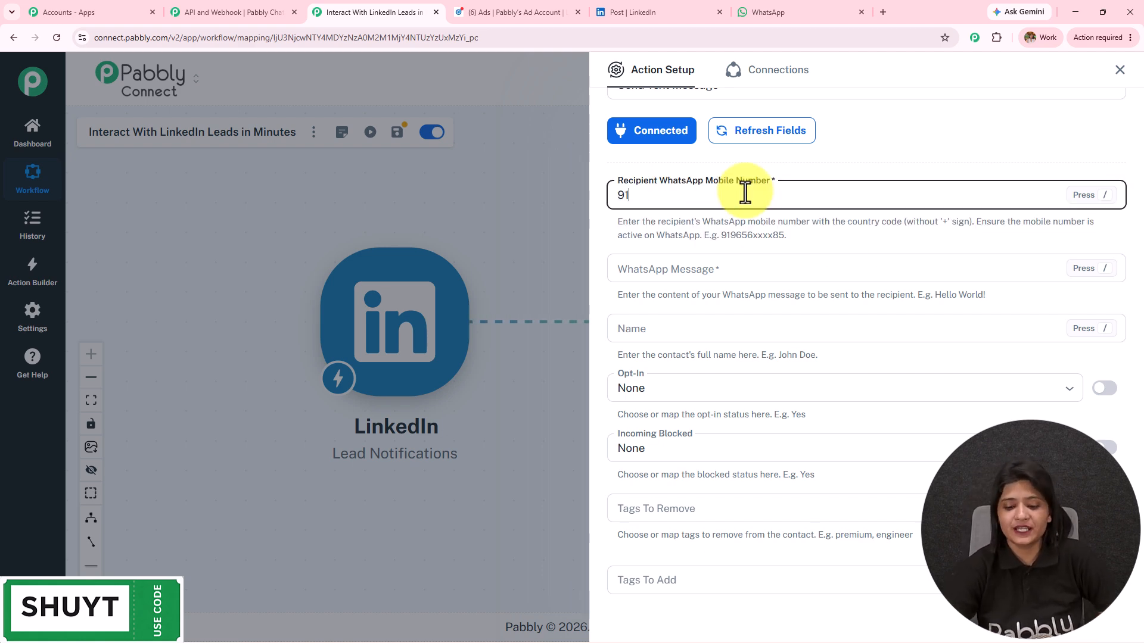
text(/)
click(758, 280)
click(758, 280)
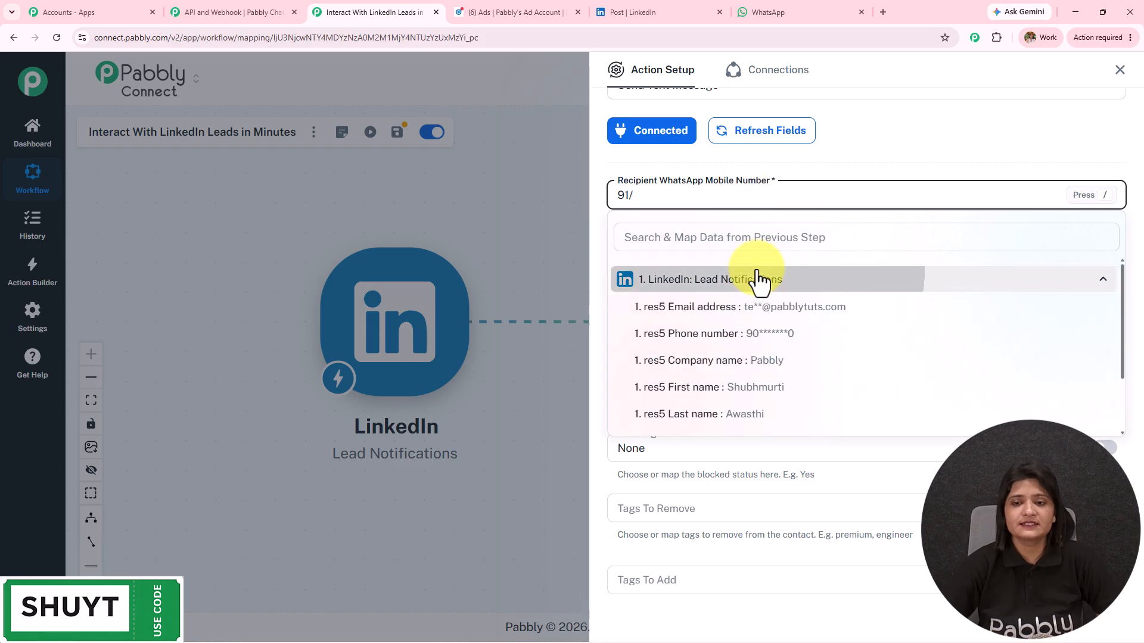
click(778, 343)
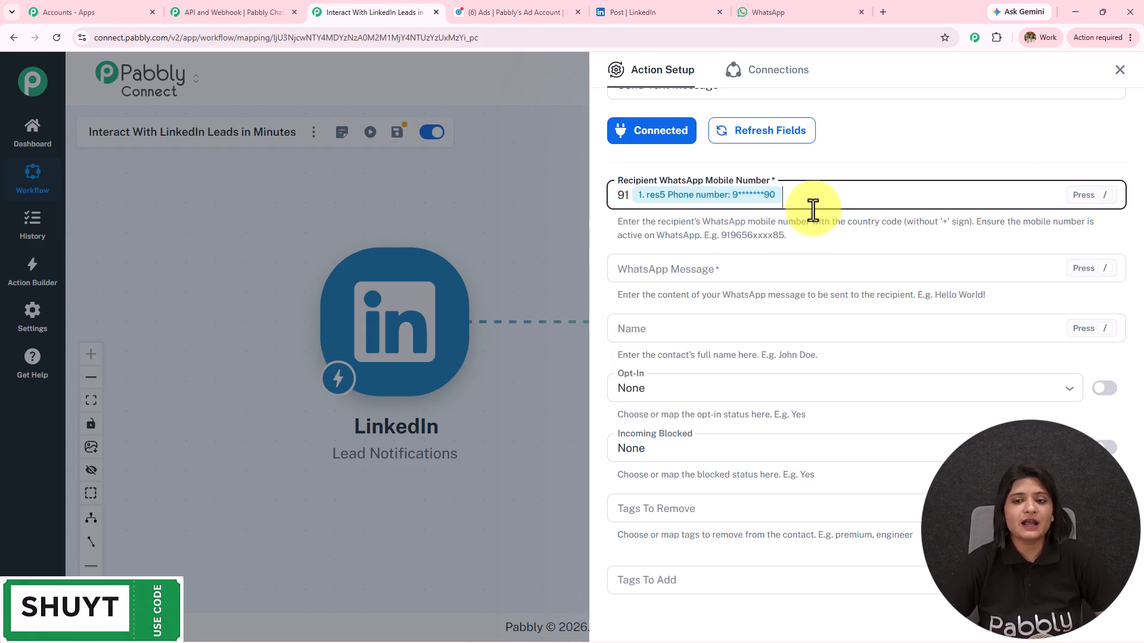
click(758, 264)
text(👋 Hi 😊  🎉 Thanks for connecting with us on LinkedIn! 💼  We’ve received your enquiry and we’re excited to help you! 🚀  ✨ We’d love to share more details about our services, offers & solutions that can help you achieve your goals. 📈 💡 📲 Would you like me to send you the details here on WhatsApp? 💬 😊  Looking forward to connecting with you! 🤝 🔥)
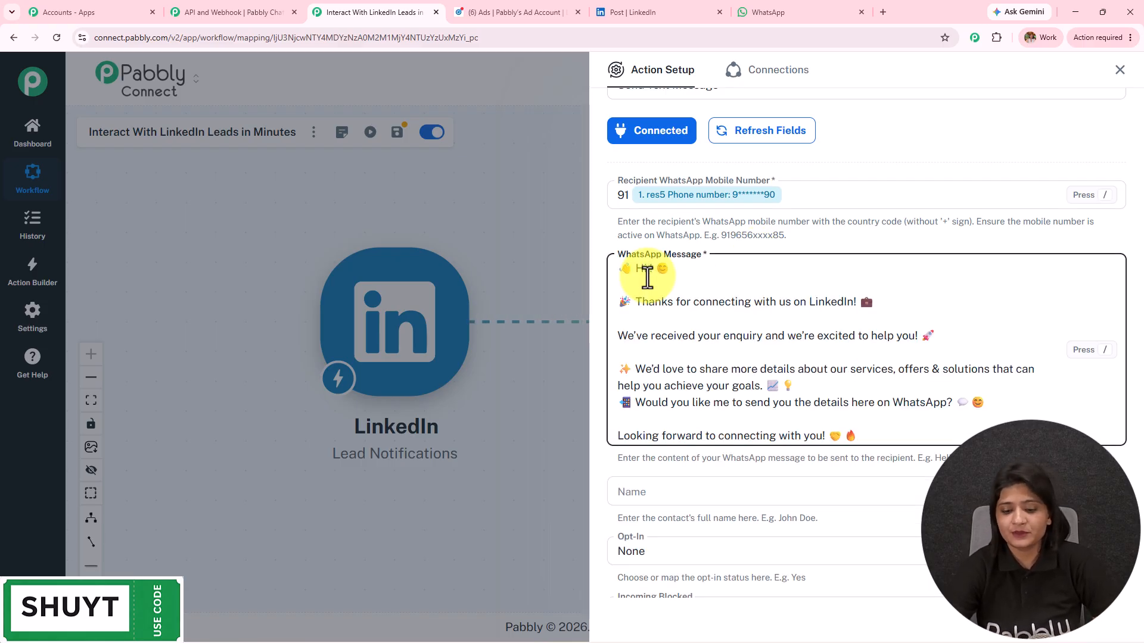
Insert the LinkedIn lead's first name after 'Hi' in the WhatsApp message.
click(651, 271)
text(/)
scroll(739, 532, down, 2)
click(748, 511)
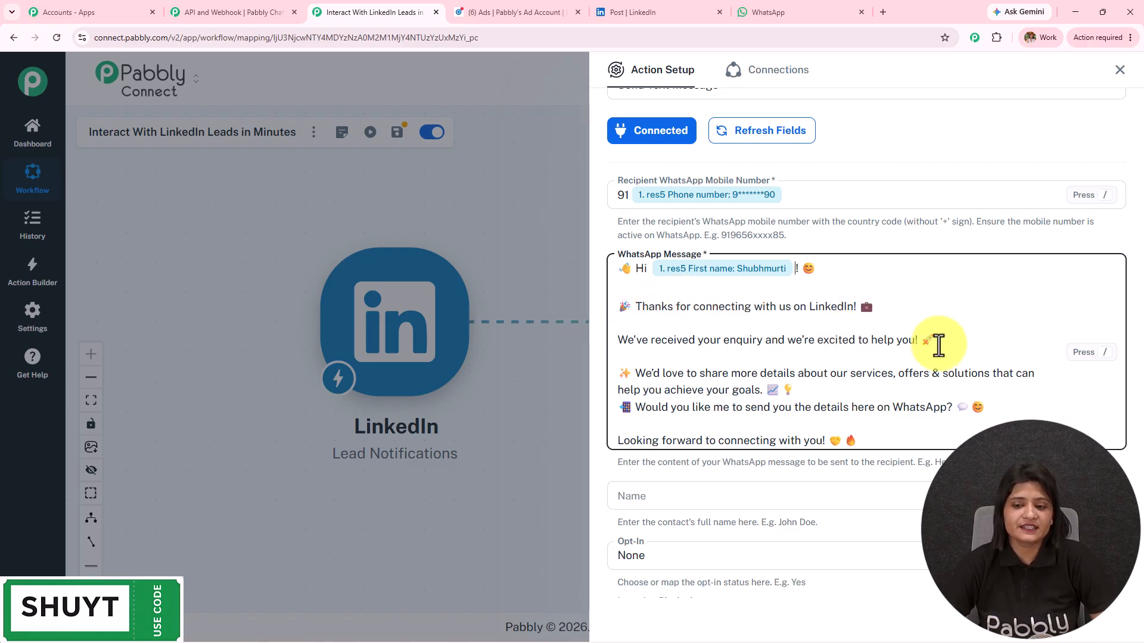
scroll(939, 345, down, 2)
drag(899, 319, 614, 117)
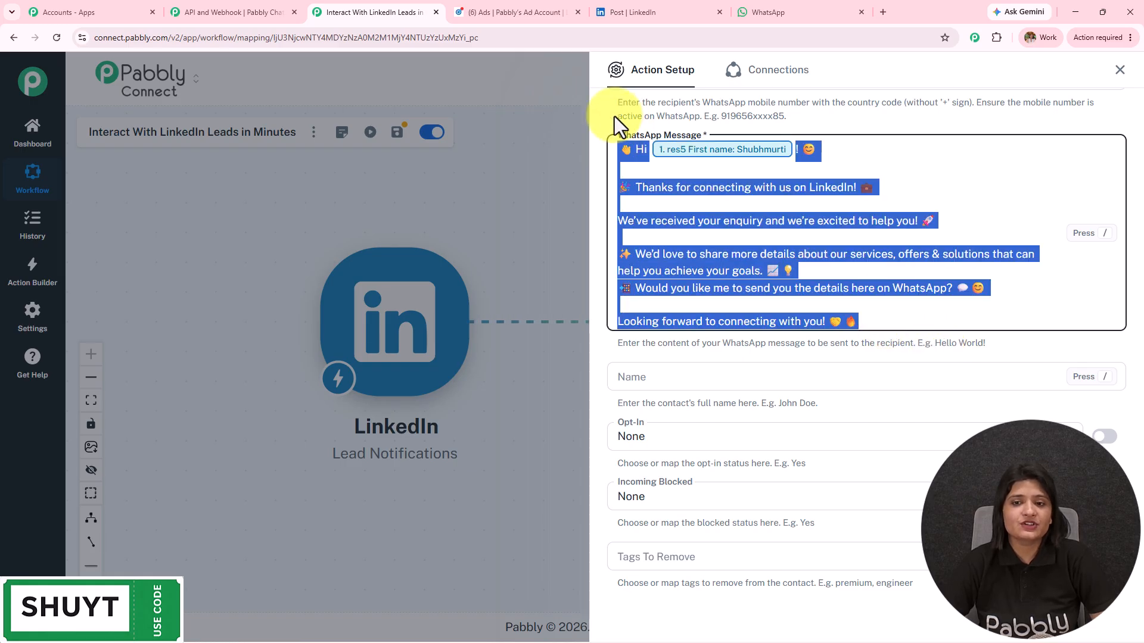
Map the lead's first name into the contact Name field.
click(839, 377)
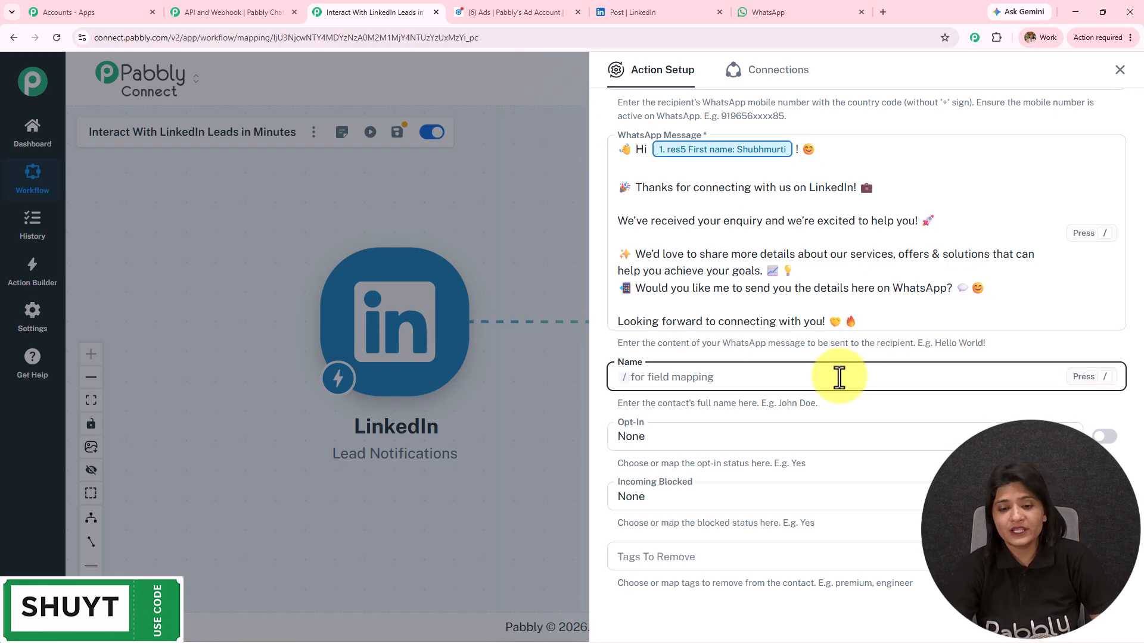
text(/)
click(758, 472)
scroll(760, 500, down, 5)
scroll(759, 495, up, 5)
click(749, 454)
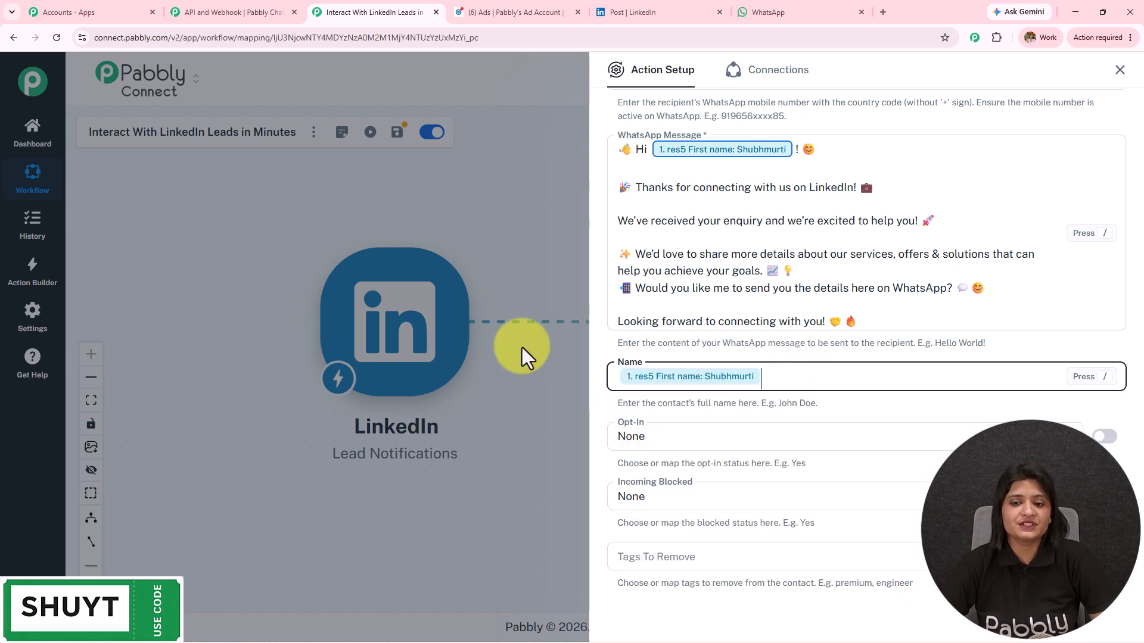
scroll(698, 368, up, 4)
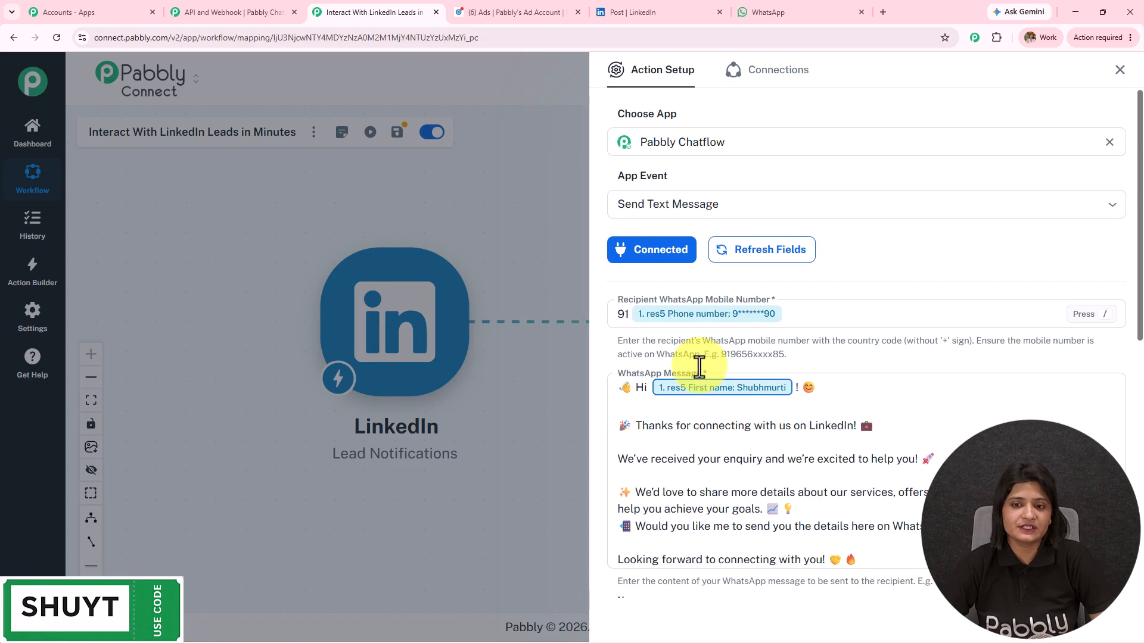
scroll(700, 367, down, 3)
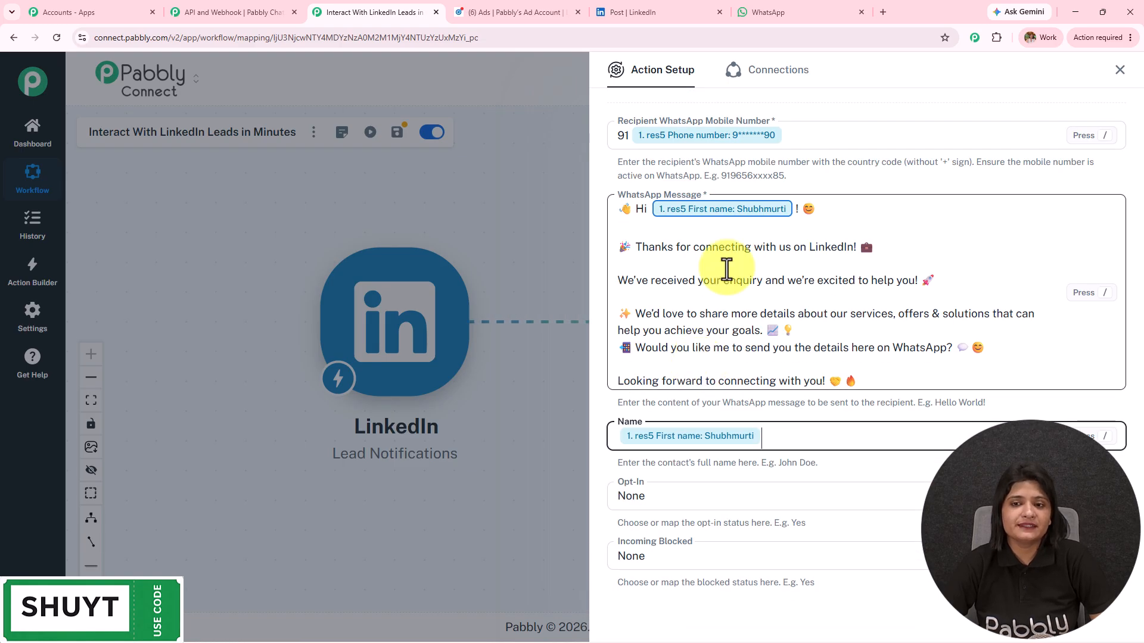
click(875, 378)
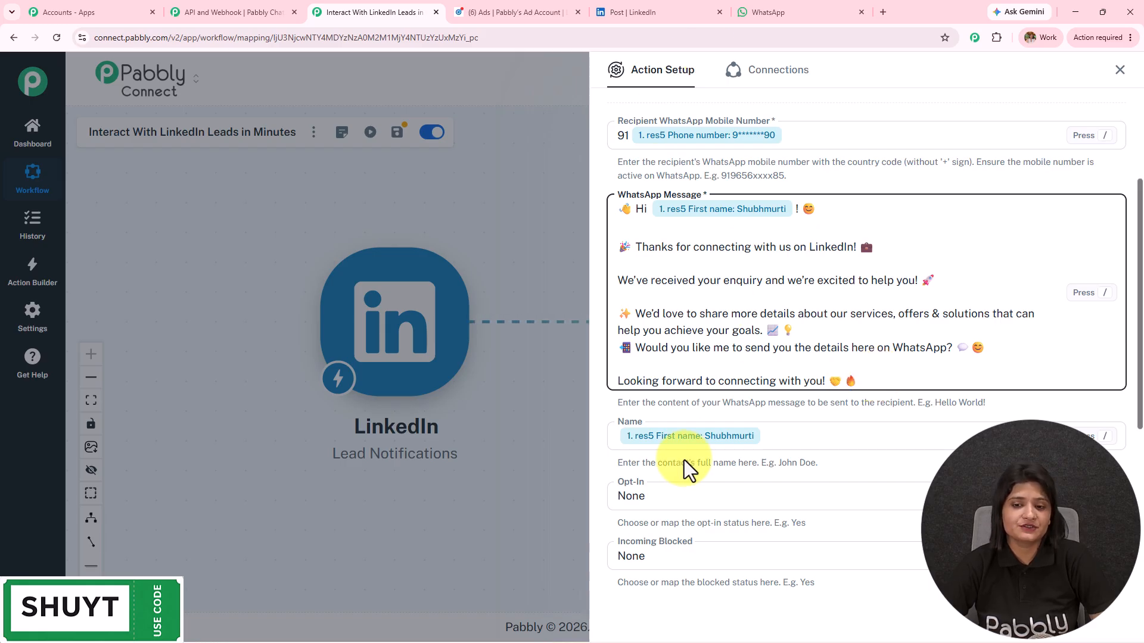
scroll(775, 316, down, 5)
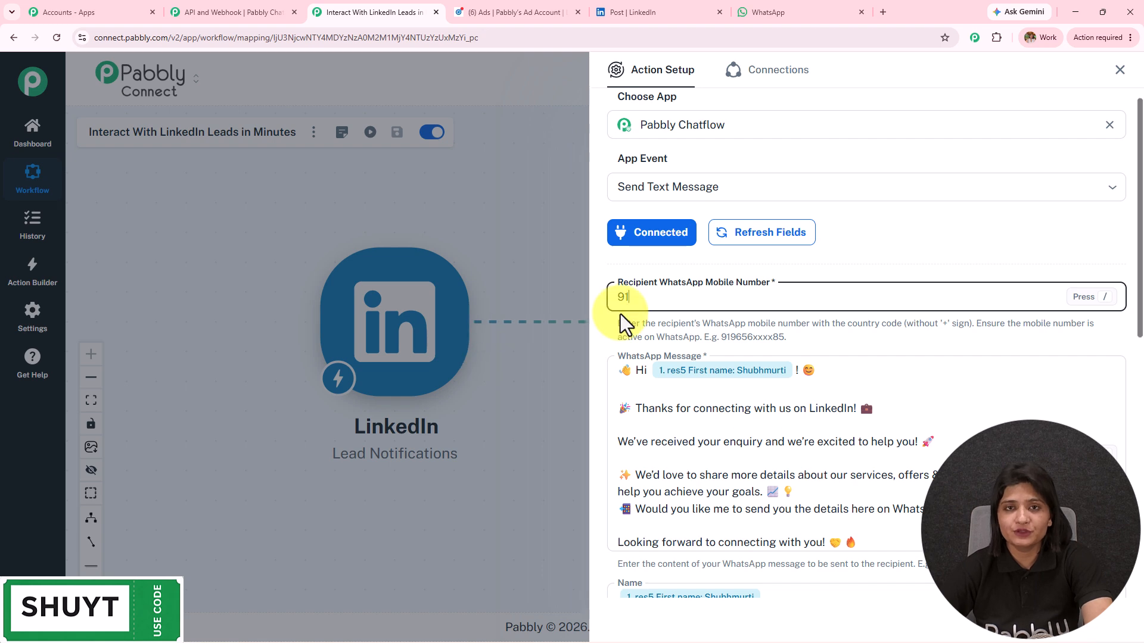
Check the WhatsApp inbox, then return to the LinkedIn leads workflow.
click(821, 4)
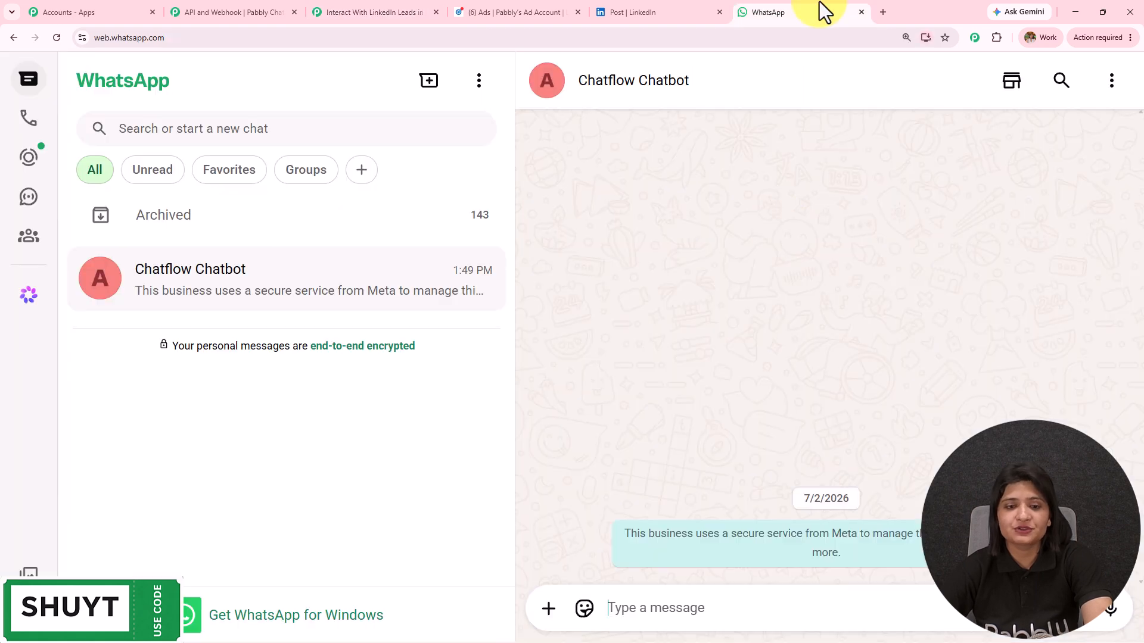
click(271, 13)
click(382, 12)
Save and send a test request, confirming status success and 'Message sent' in the response.
scroll(765, 280, down, 15)
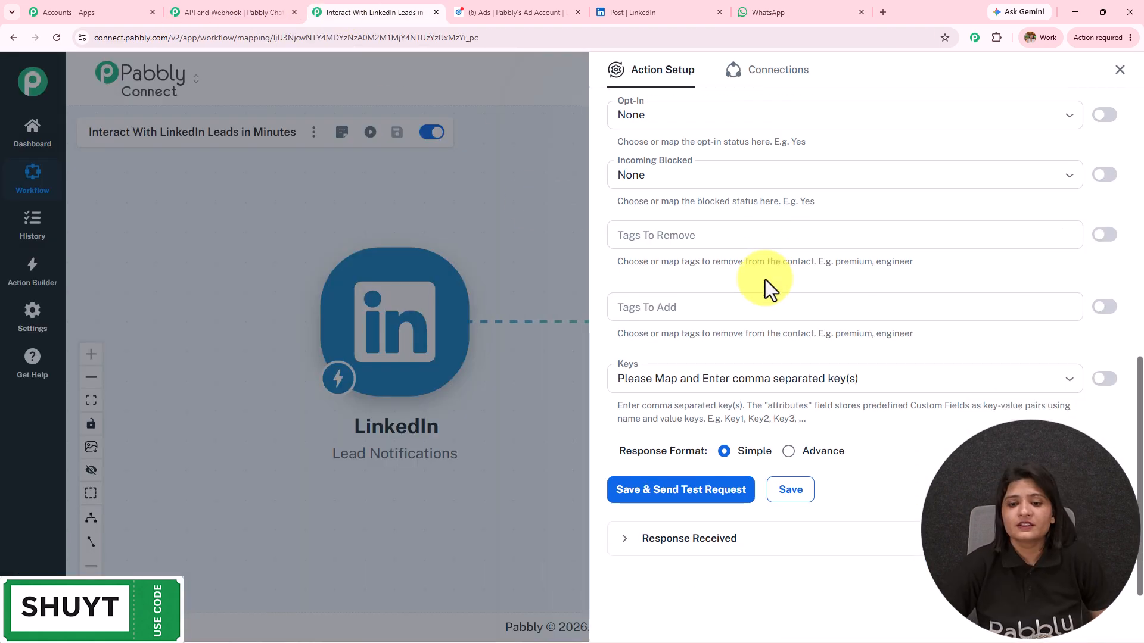
click(671, 505)
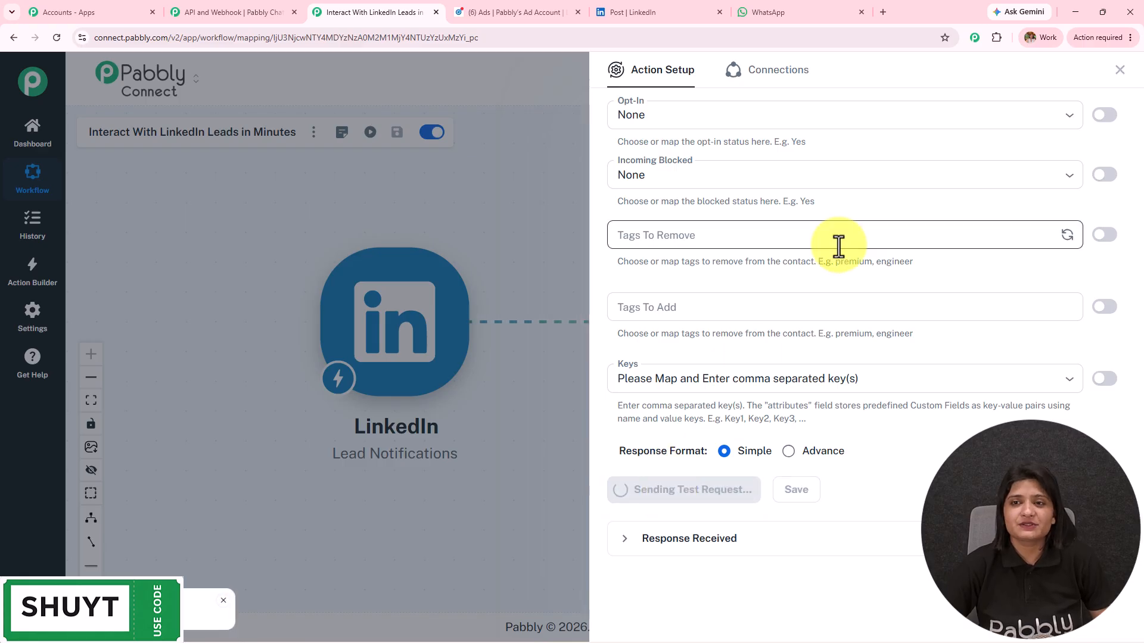
scroll(839, 246, down, 6)
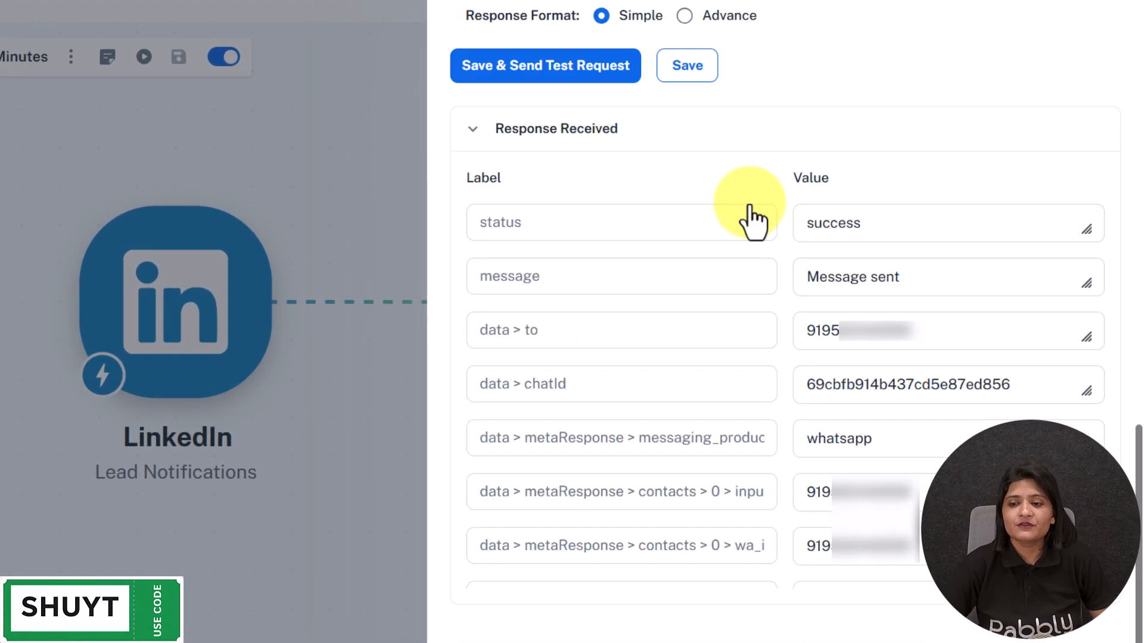
drag(939, 282, 620, 280)
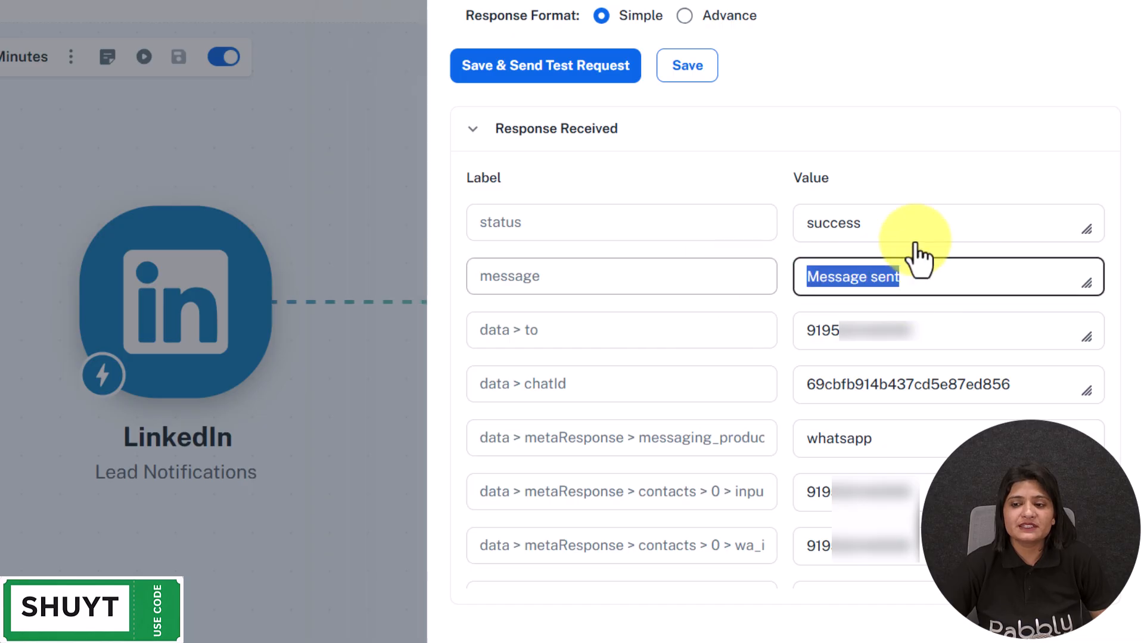
drag(914, 222, 546, 225)
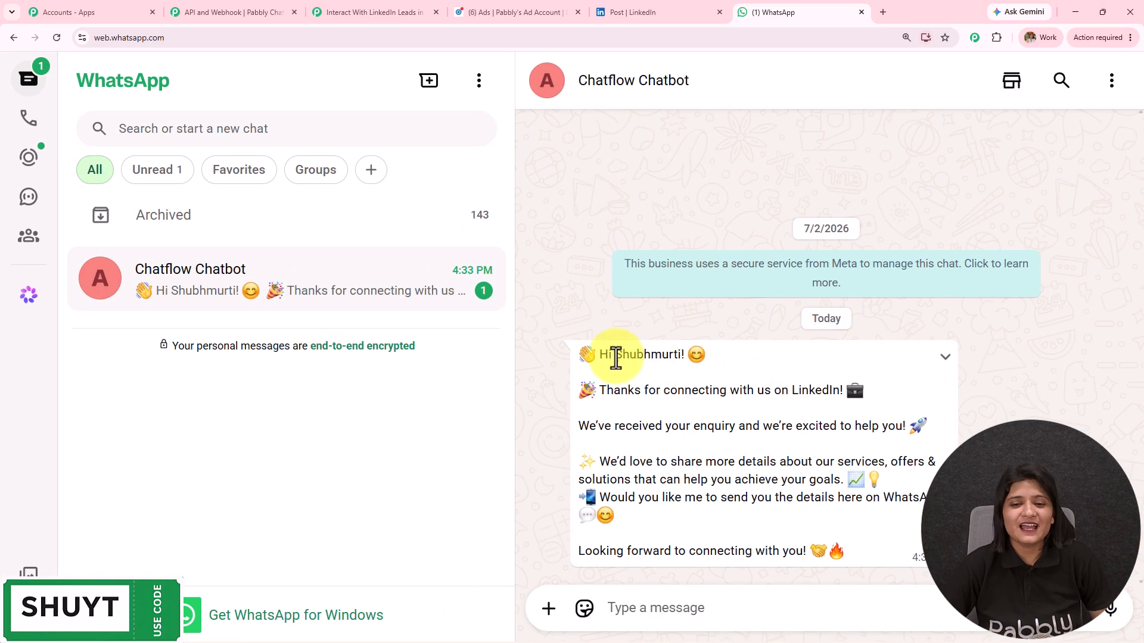
Review the received personalised LinkedIn thank-you message in the Chatflow Chatbot chat, then recentre the workflow canvas.
drag(601, 354, 685, 355)
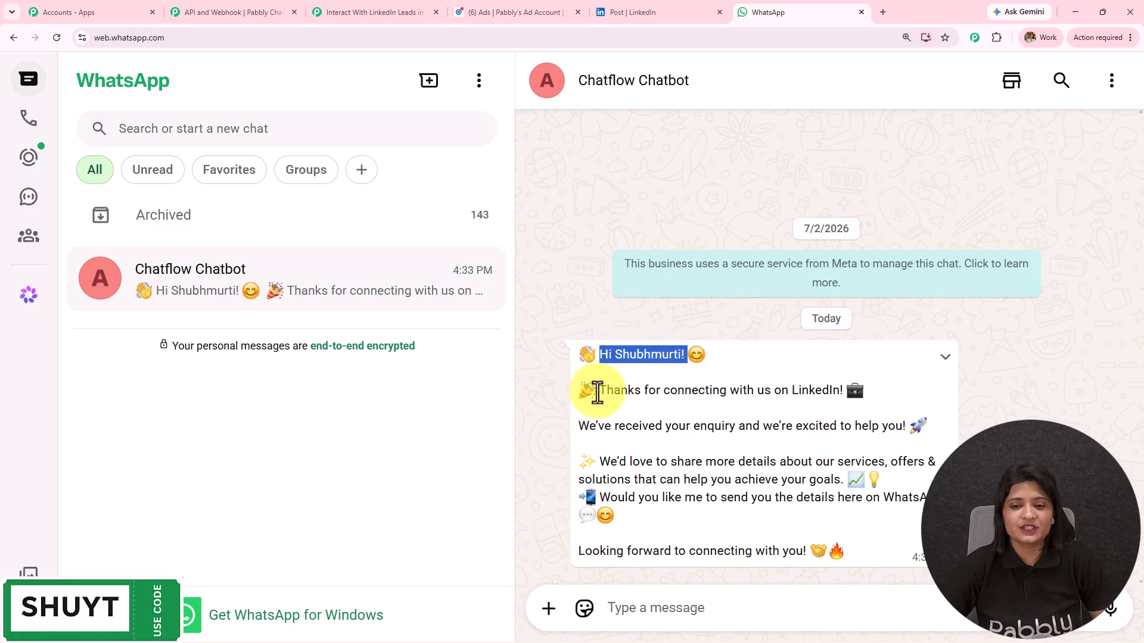
drag(599, 391, 903, 390)
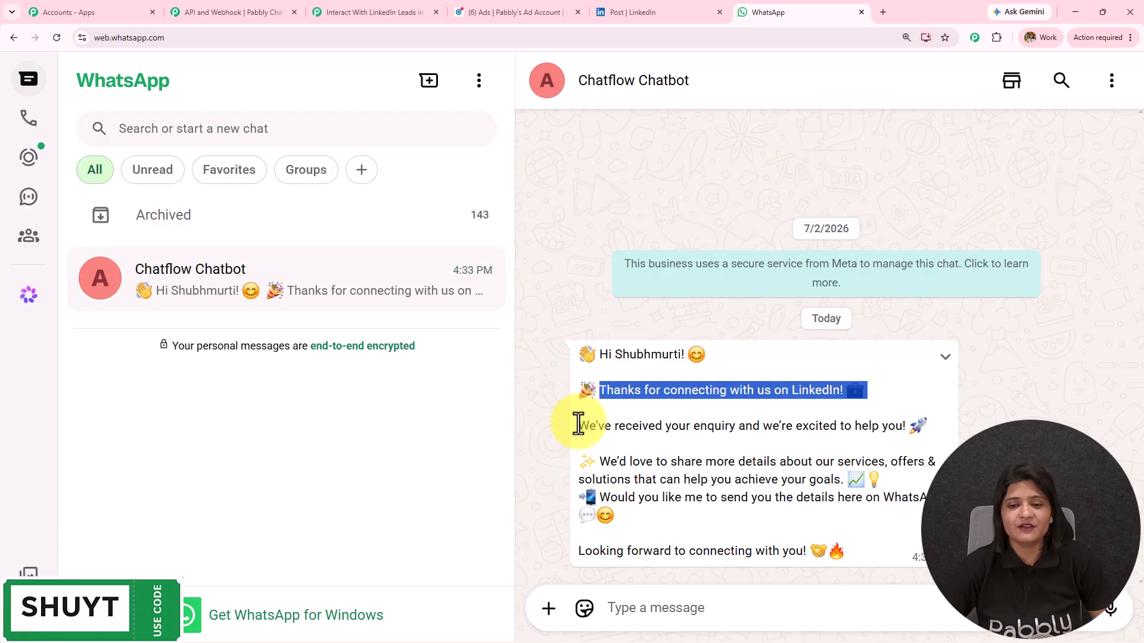
drag(579, 424, 931, 424)
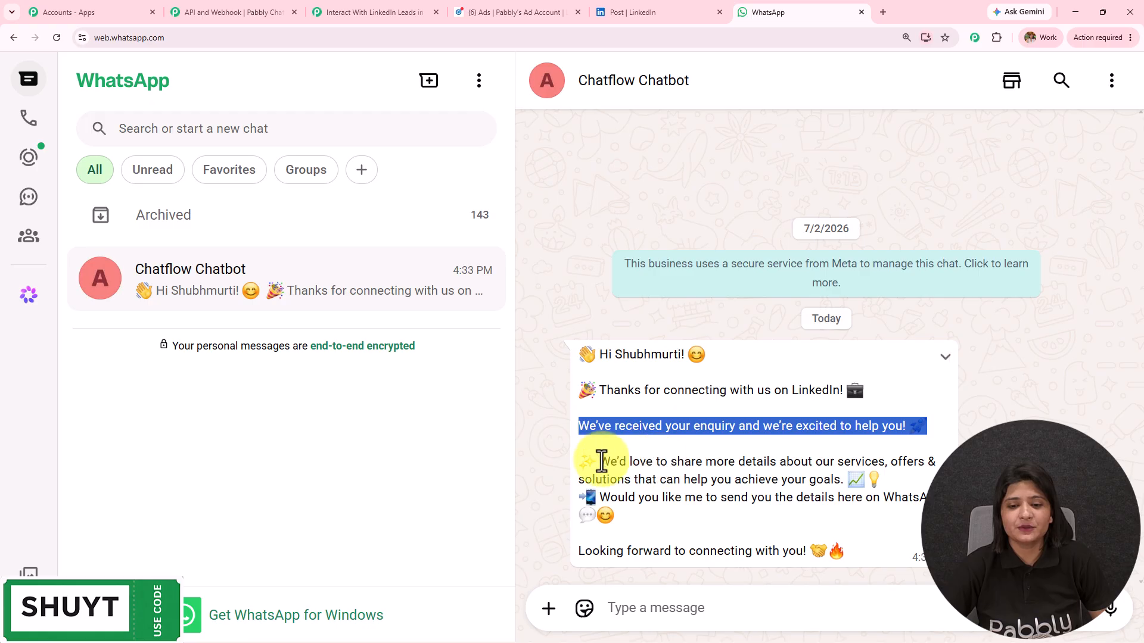
drag(862, 555, 573, 349)
click(638, 326)
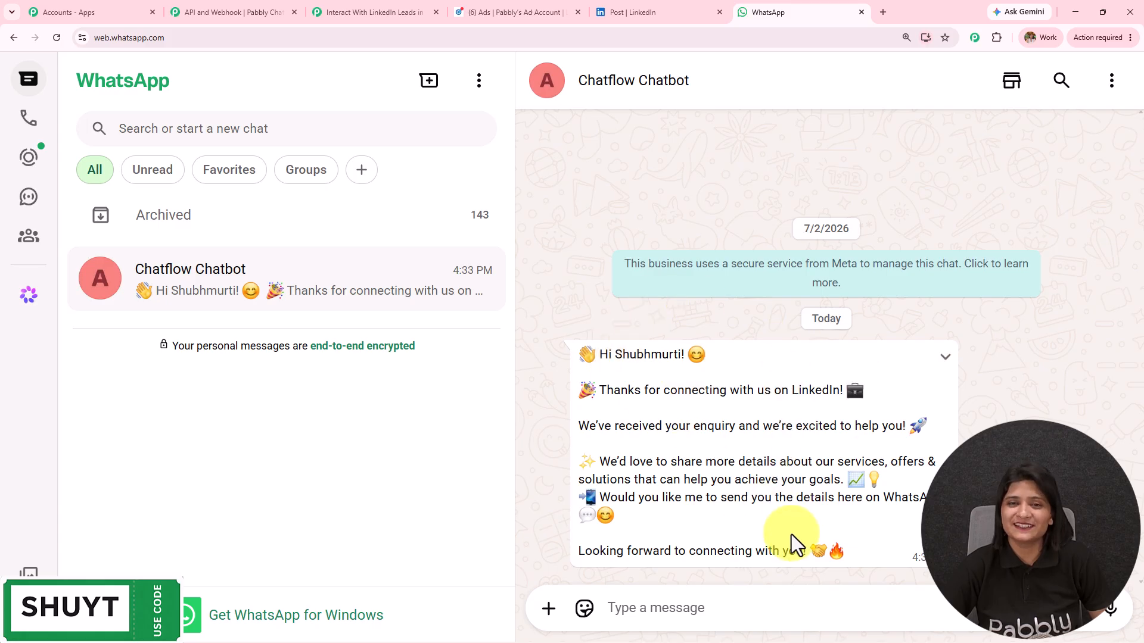
drag(654, 225, 681, 224)
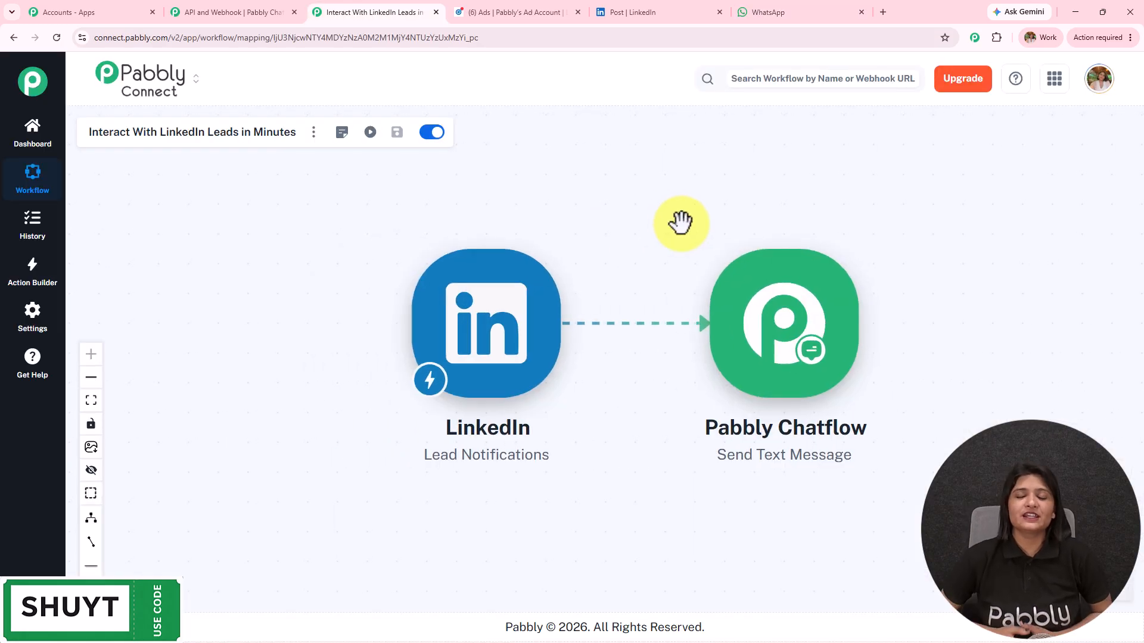